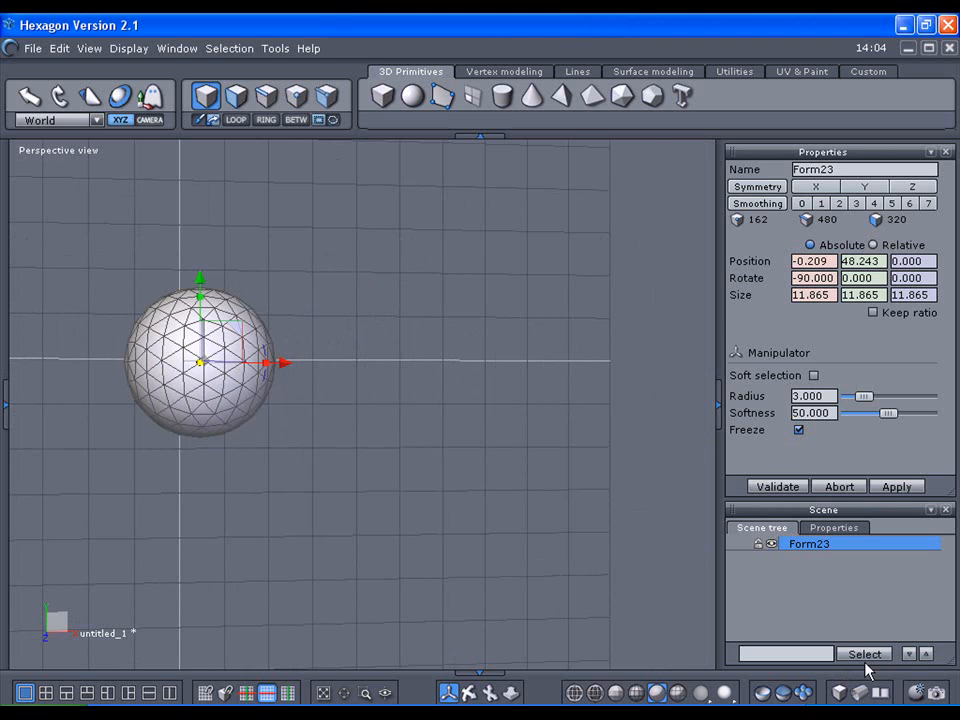
# - Show the sphere in a fitted orthographic view and try to select a face loop from a face near its centre
pyautogui.click(888, 697)
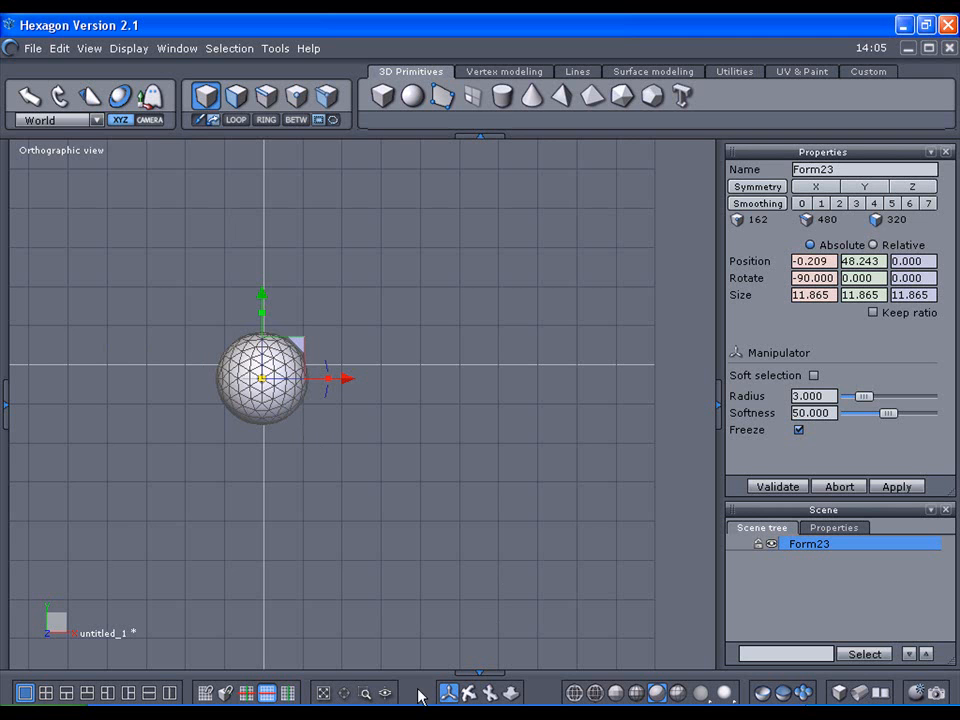
pyautogui.click(345, 694)
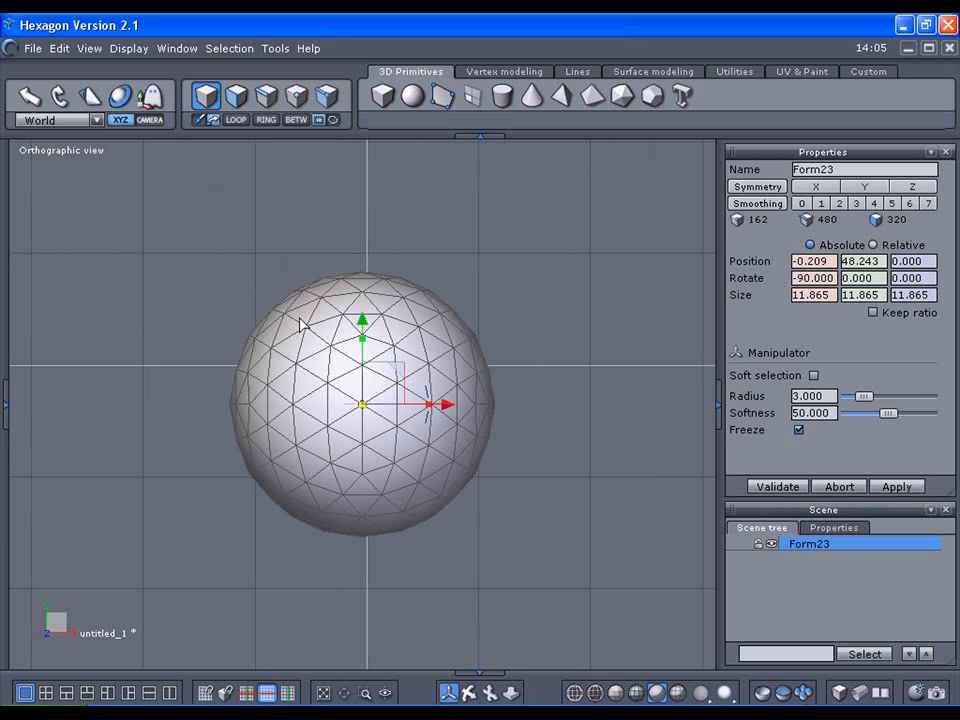
pyautogui.click(236, 95)
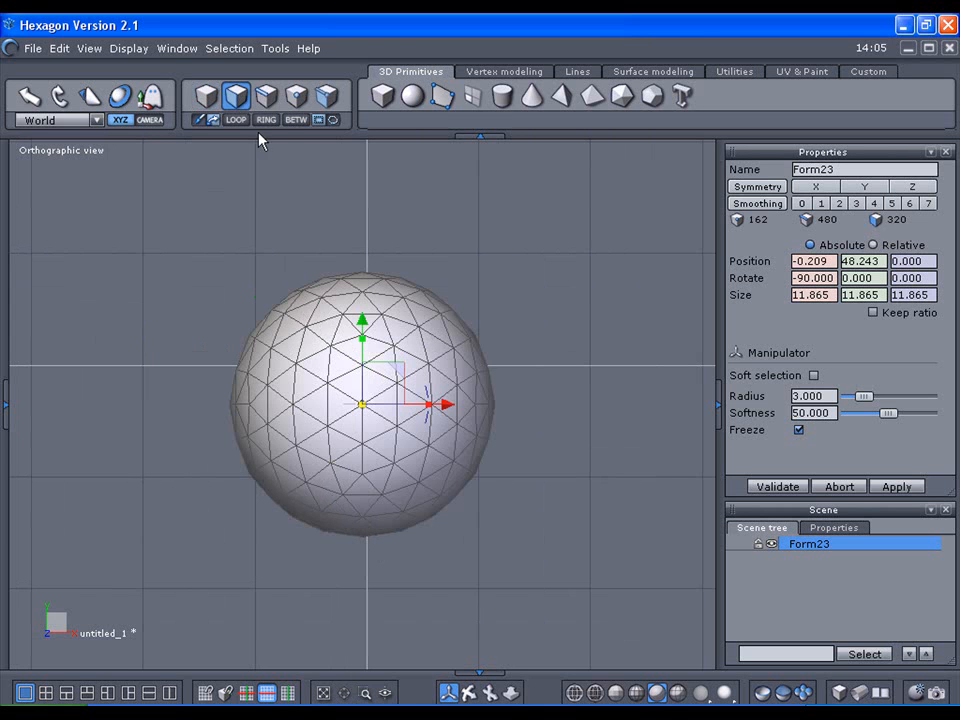
pyautogui.click(346, 385)
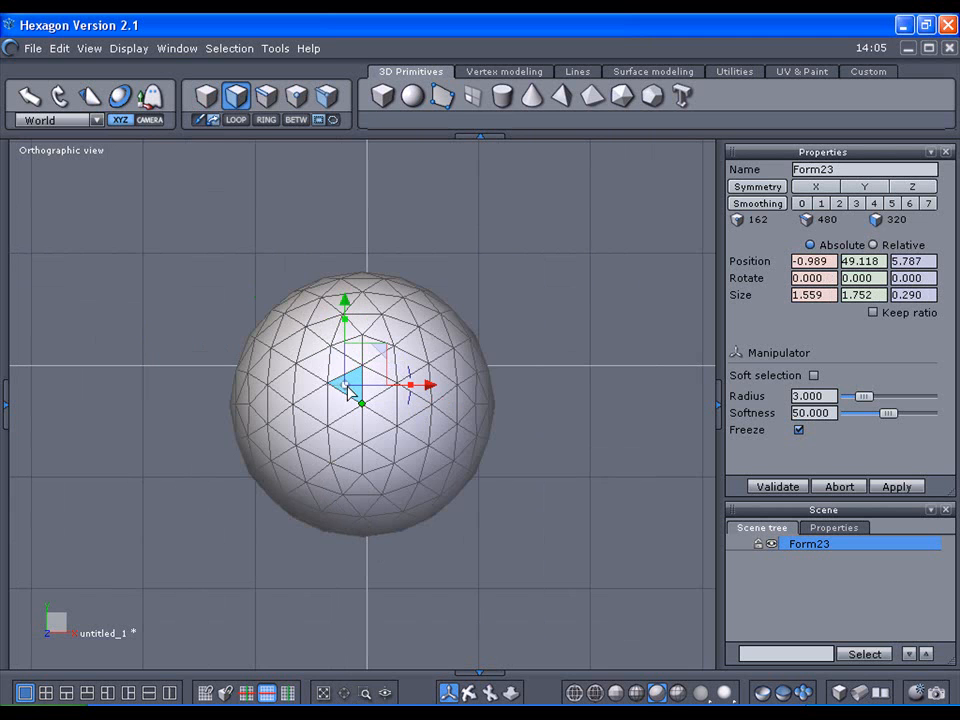
pyautogui.click(235, 119)
pyautogui.click(235, 119)
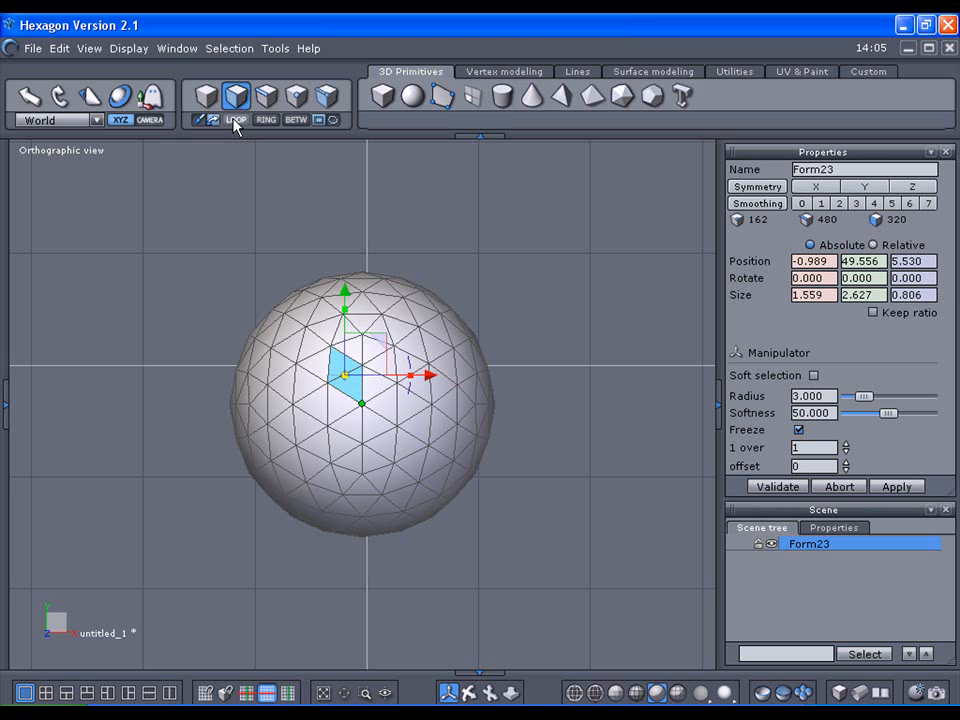
# - Select the vertical edge loop just left of the sphere's centre and convert it to a strip of faces
pyautogui.click(266, 95)
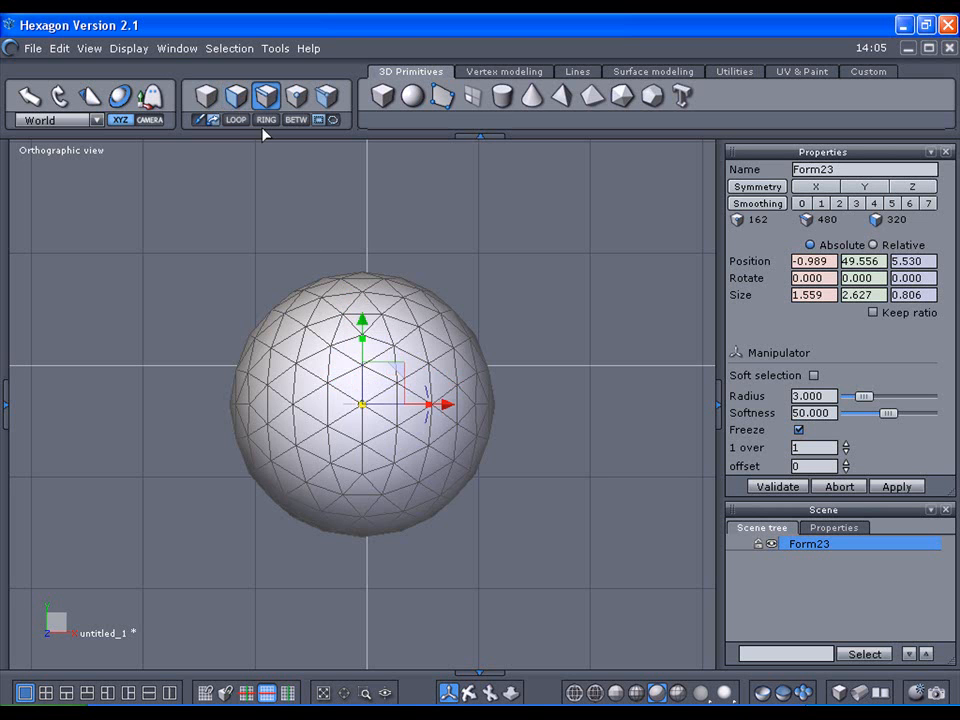
pyautogui.click(330, 362)
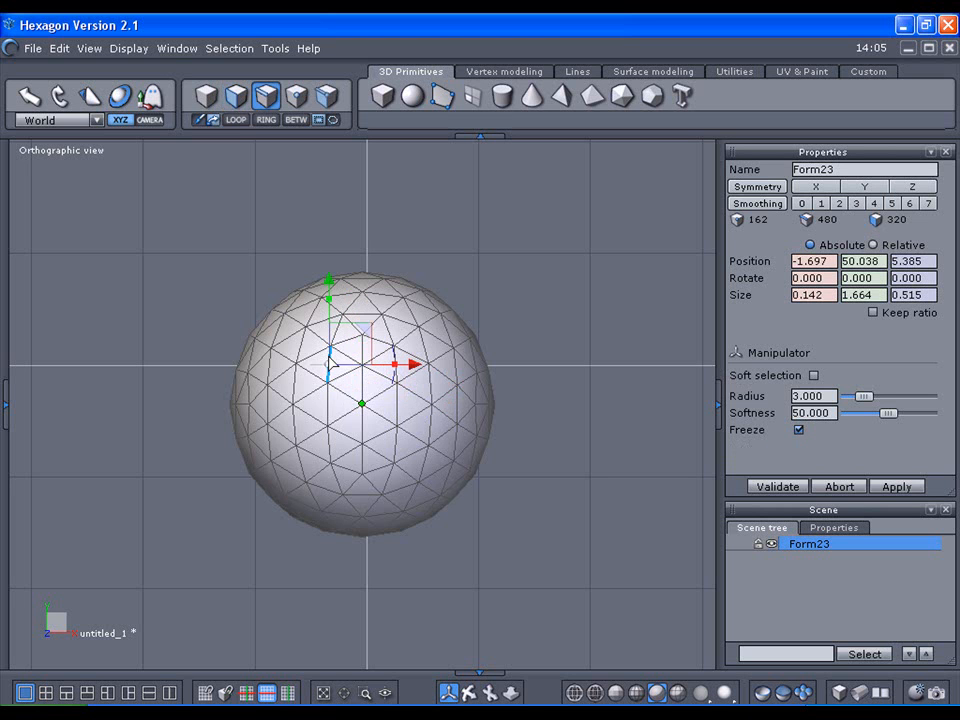
pyautogui.click(237, 120)
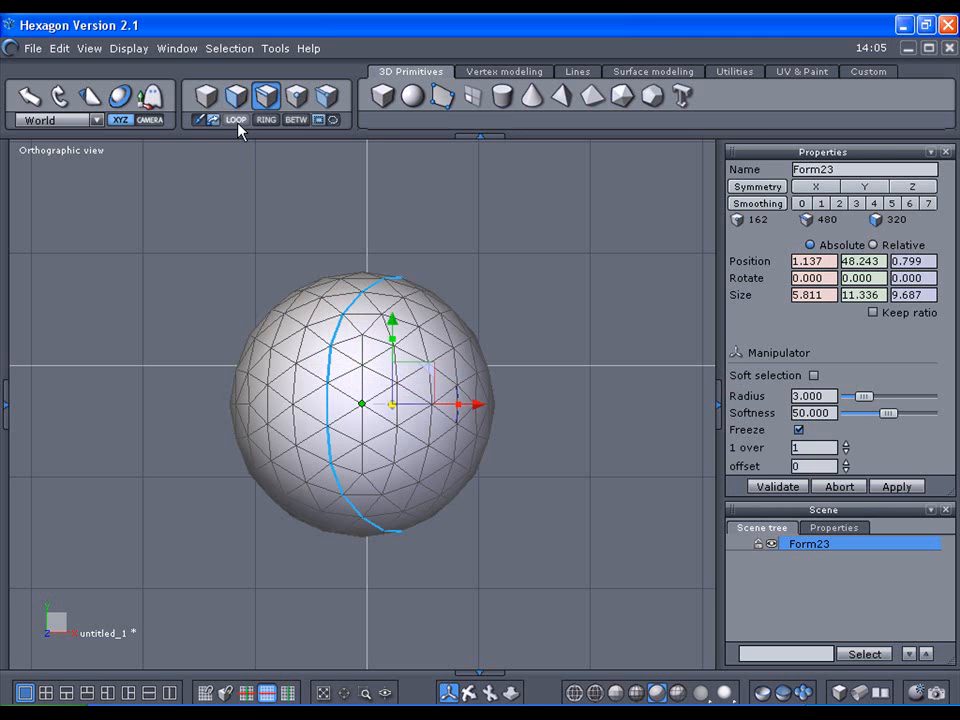
pyautogui.click(229, 48)
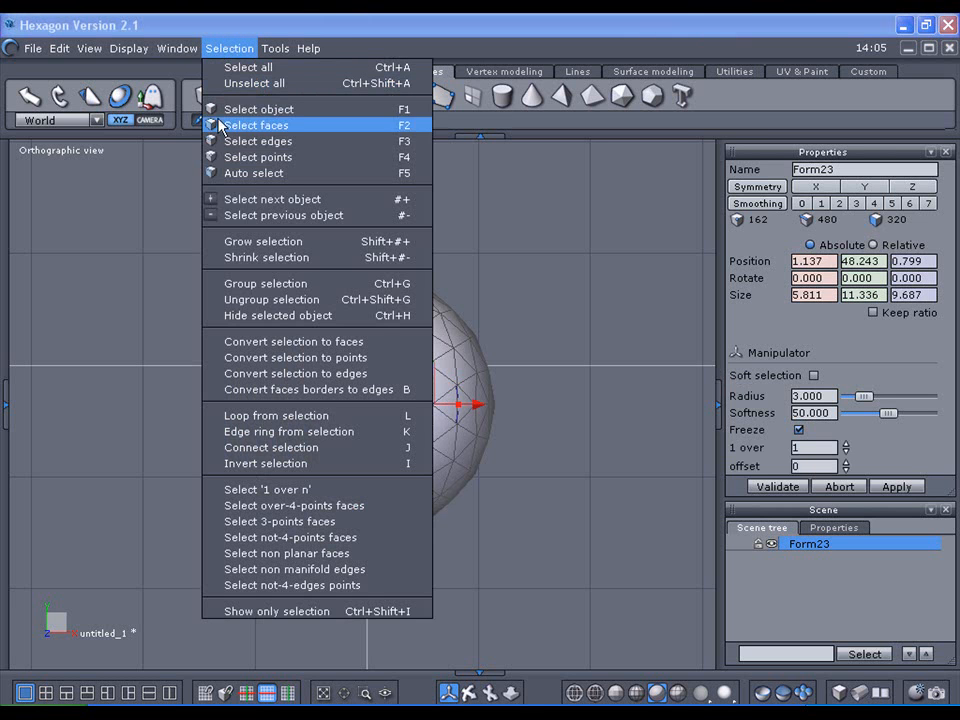
pyautogui.click(270, 341)
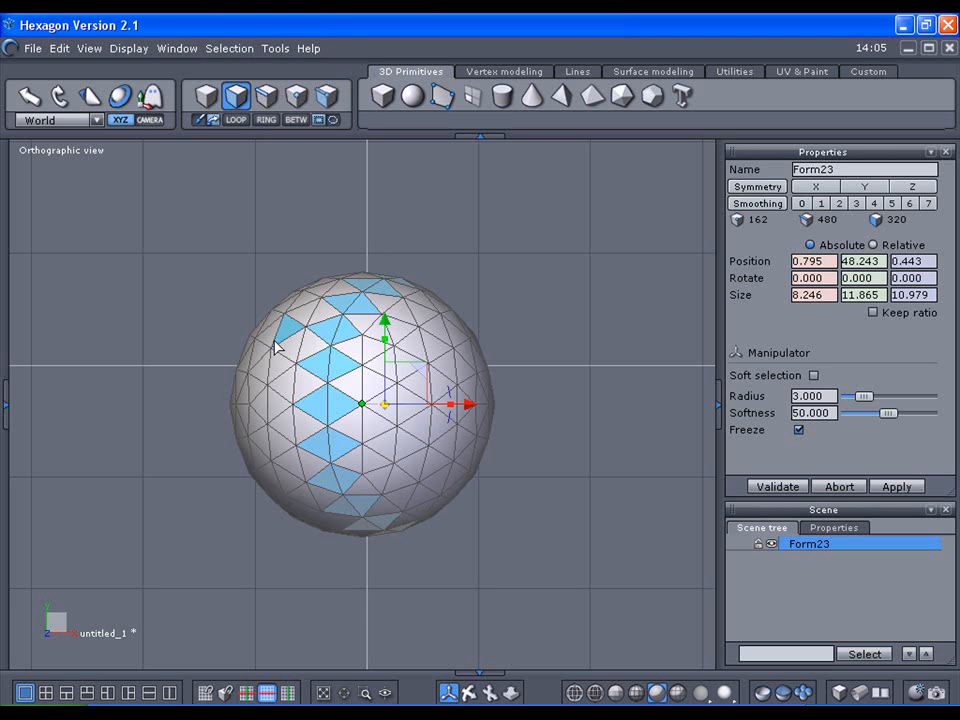
pyautogui.moveTo(277, 563); pyautogui.dragTo(286, 566)
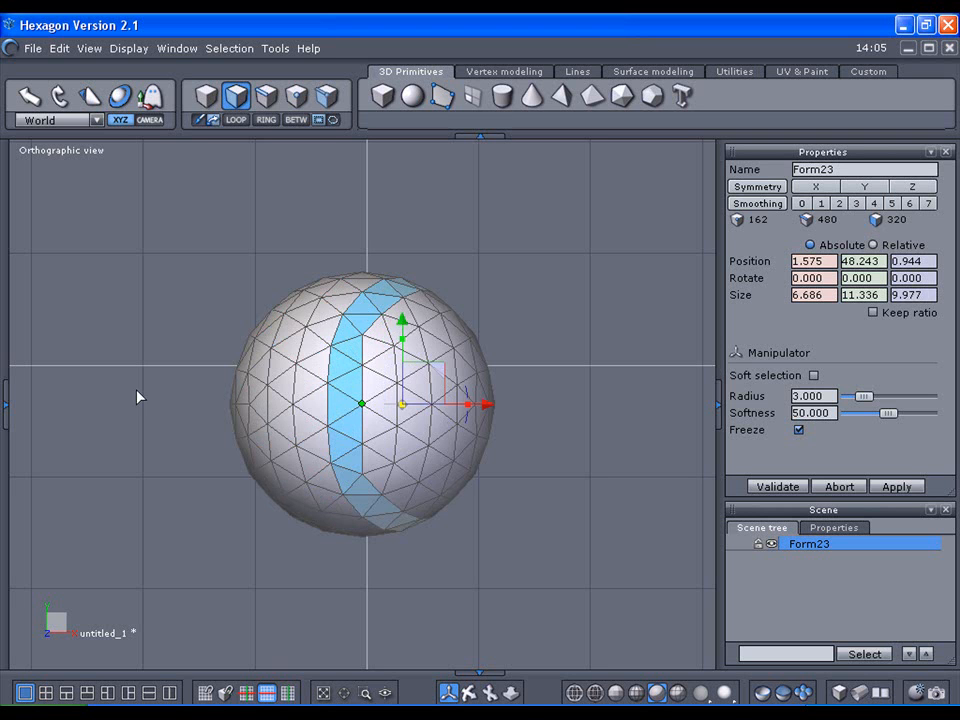
# - Delete the selected face strip and the sphere section to its right, growing the selection from one face to cover that section
pyautogui.click(377, 378)
pyautogui.click(440, 387)
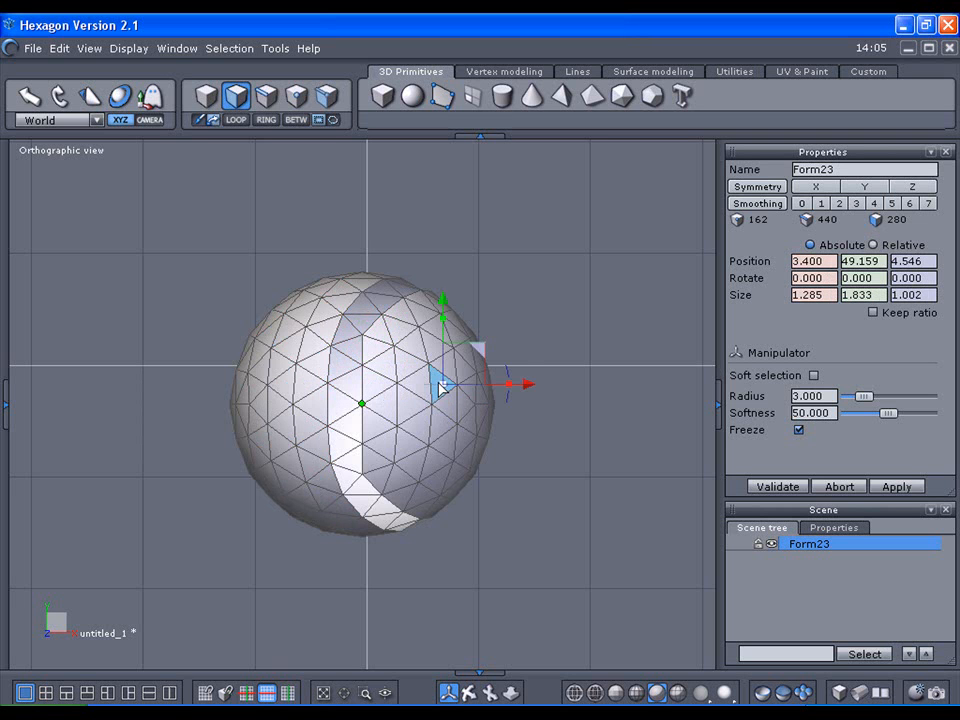
pyautogui.click(440, 387)
pyautogui.hotkey('shift', '+')
pyautogui.hotkey('shift', '+')
pyautogui.hotkey('shift', '+')
pyautogui.hotkey('shift', '+')
pyautogui.hotkey('shift', '+')
pyautogui.hotkey('shift', '+')
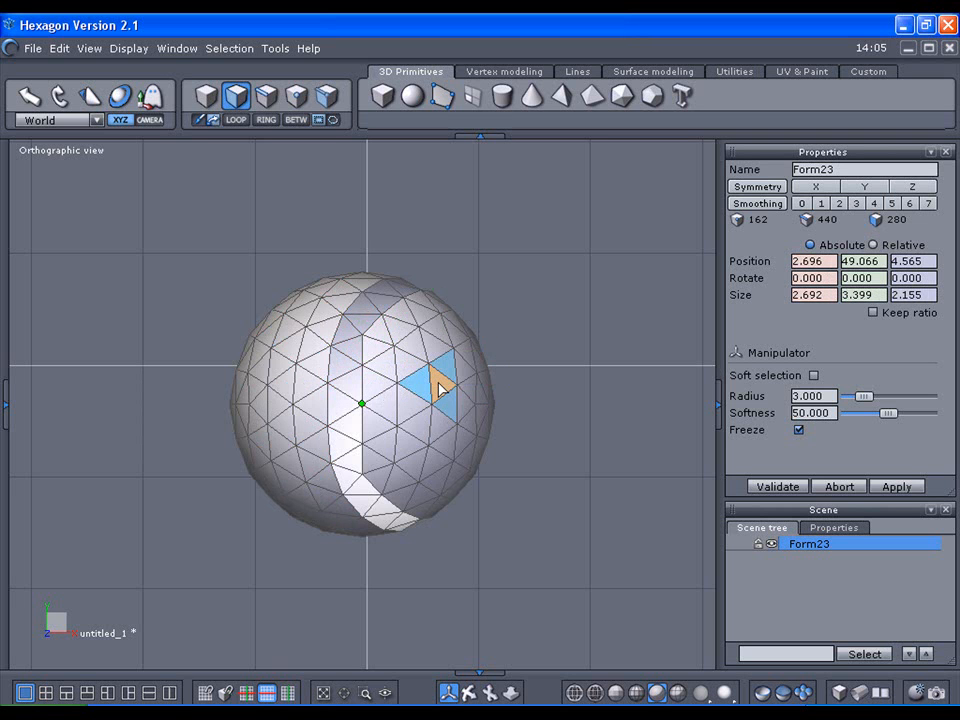
pyautogui.press('Delete')
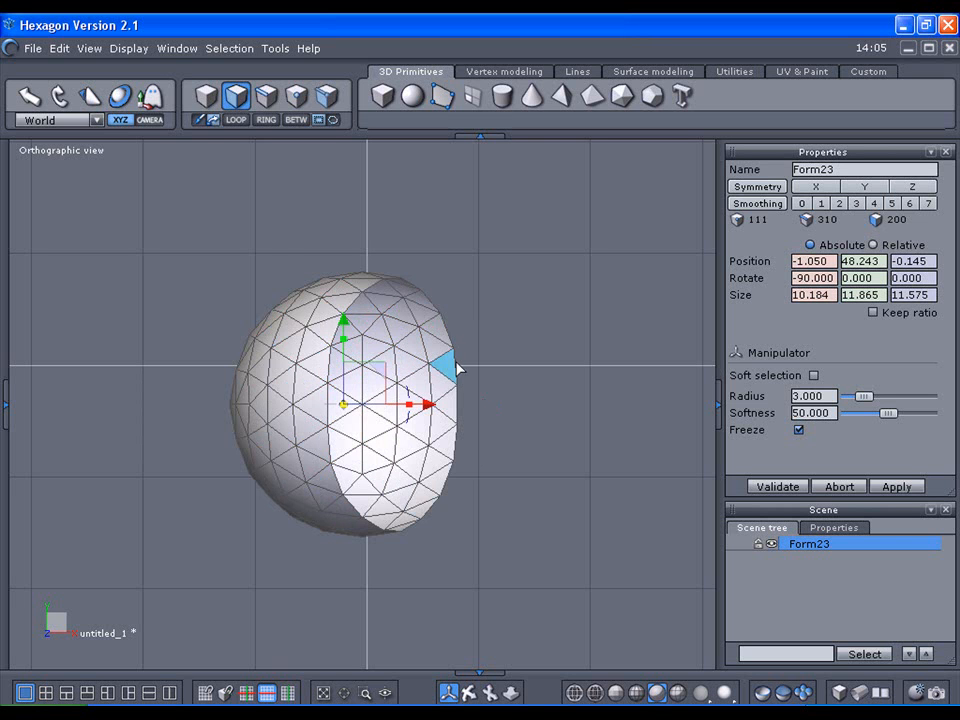
# - Try mirroring the open sphere across the X+ face of its bounding box with Symmetry
pyautogui.click(205, 100)
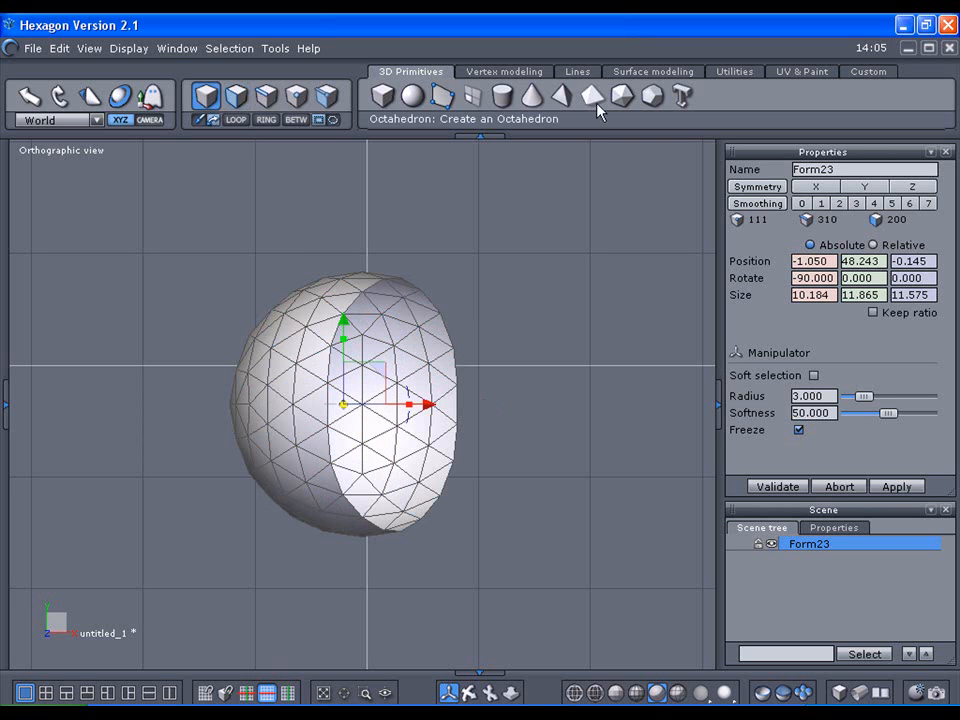
pyautogui.click(864, 72)
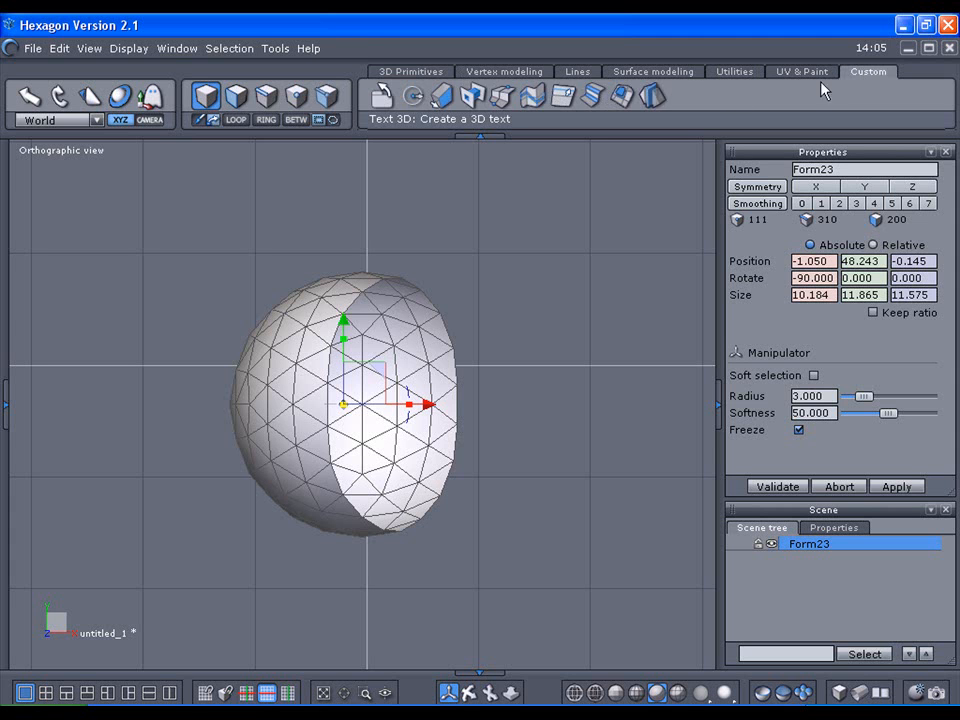
pyautogui.click(653, 97)
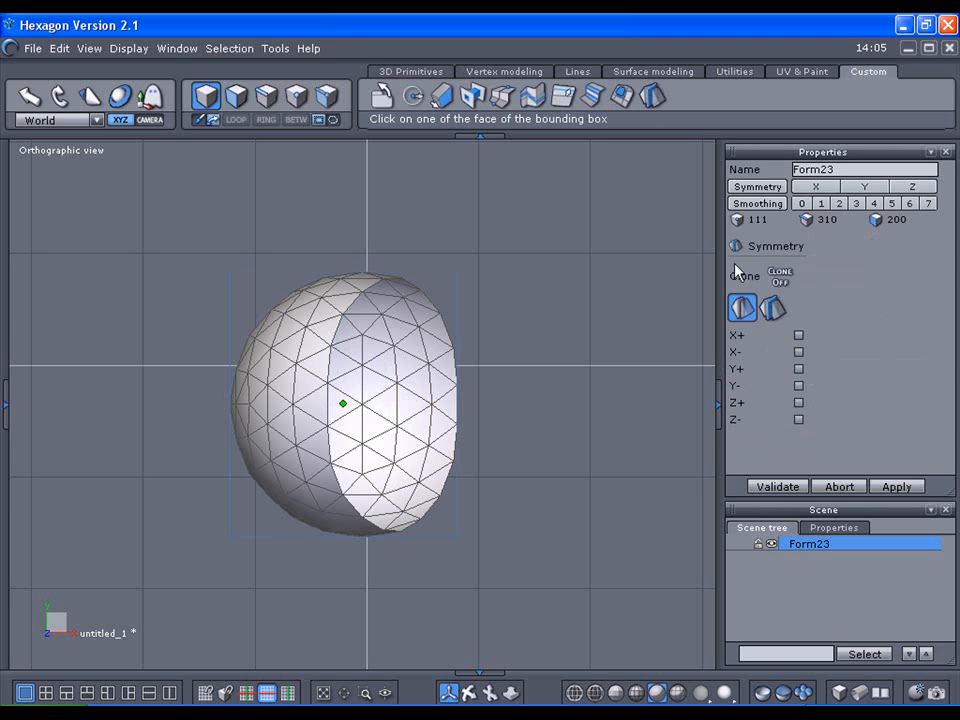
pyautogui.click(798, 336)
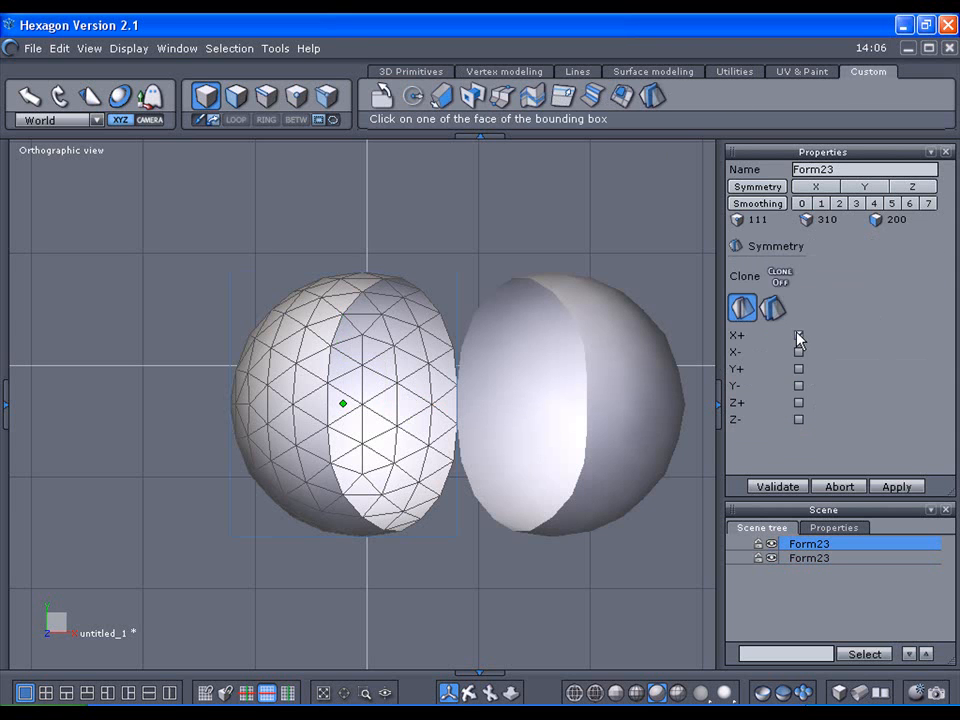
pyautogui.click(836, 486)
# - Try the Symmetry operation again, move the resulting form along X to about 5.7, and undo these changes
pyautogui.click(653, 97)
pyautogui.click(400, 410)
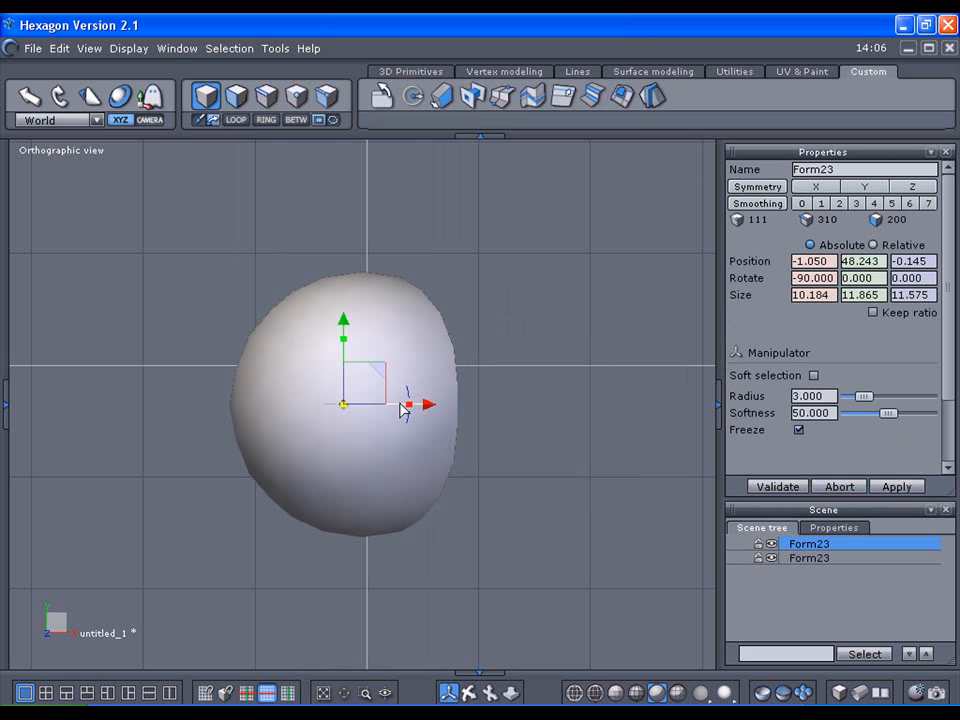
pyautogui.moveTo(422, 411); pyautogui.dragTo(579, 403)
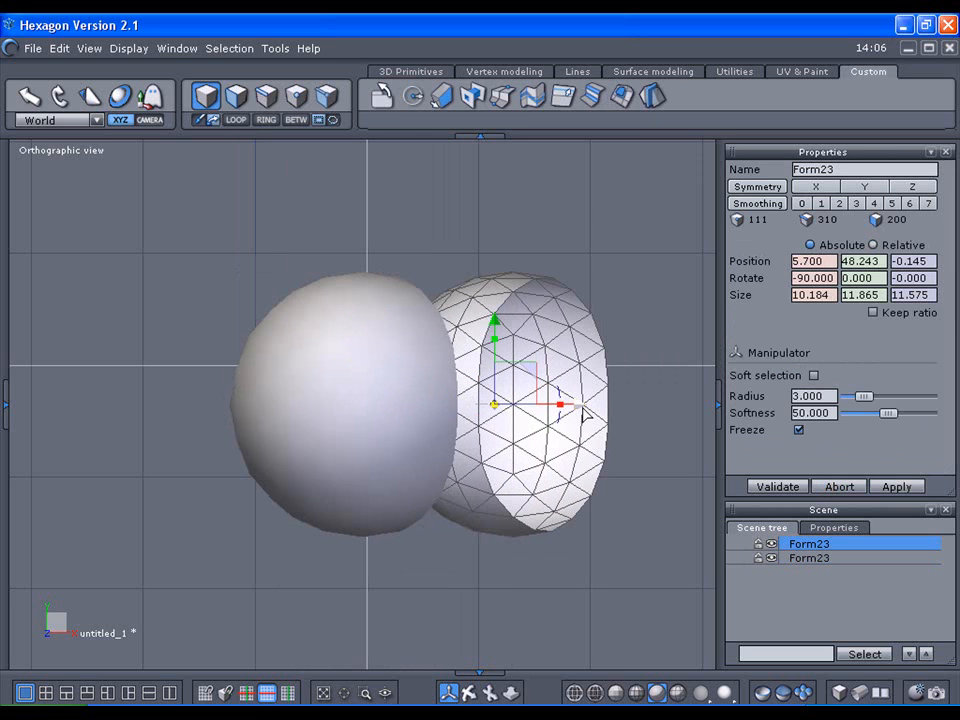
pyautogui.hotkey('ctrl', 'z')
pyautogui.hotkey('ctrl', 'z')
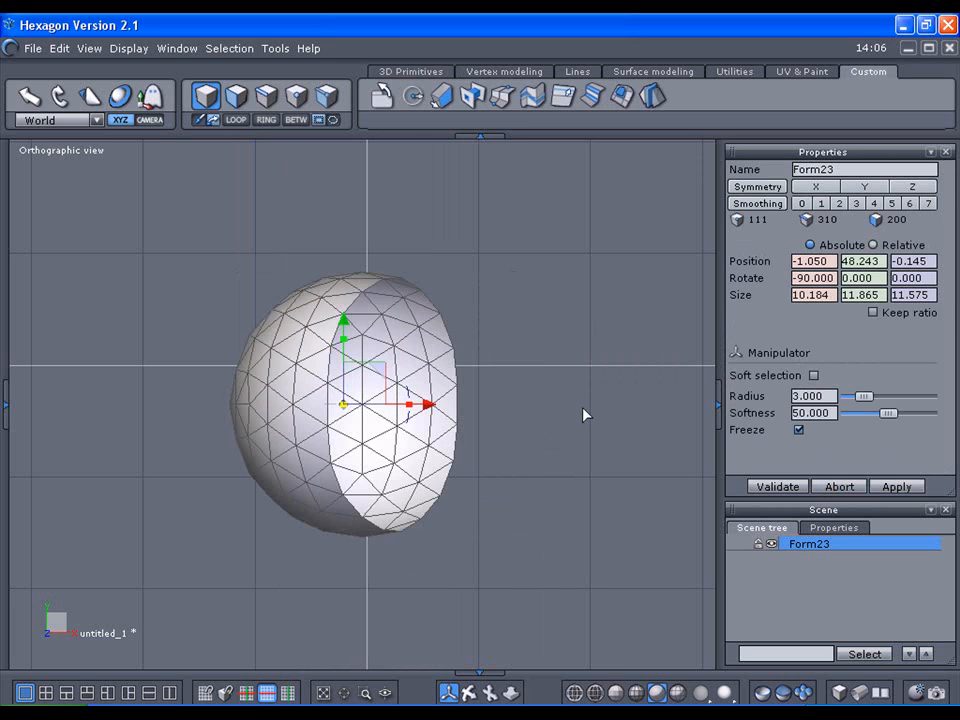
# - Discard the current model and start a new empty scene
pyautogui.click(33, 48)
pyautogui.click(50, 67)
pyautogui.click(503, 418)
# - Create a triangulated sphere about 15.3 units in size, built up from a base near the grid origin, with a reduced number of points
pyautogui.click(411, 71)
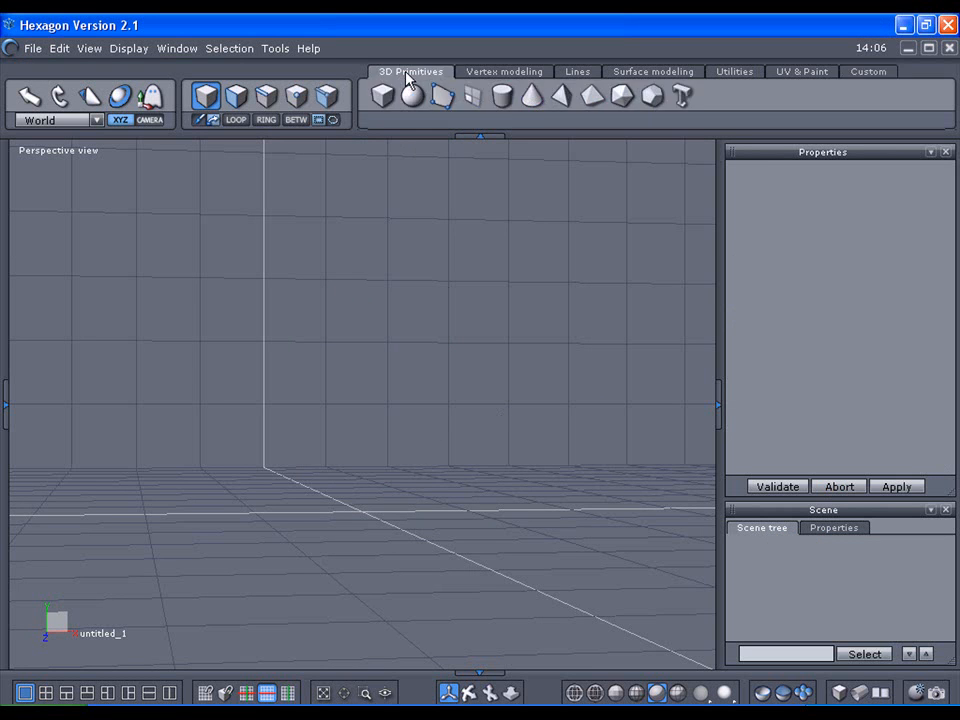
pyautogui.click(412, 95)
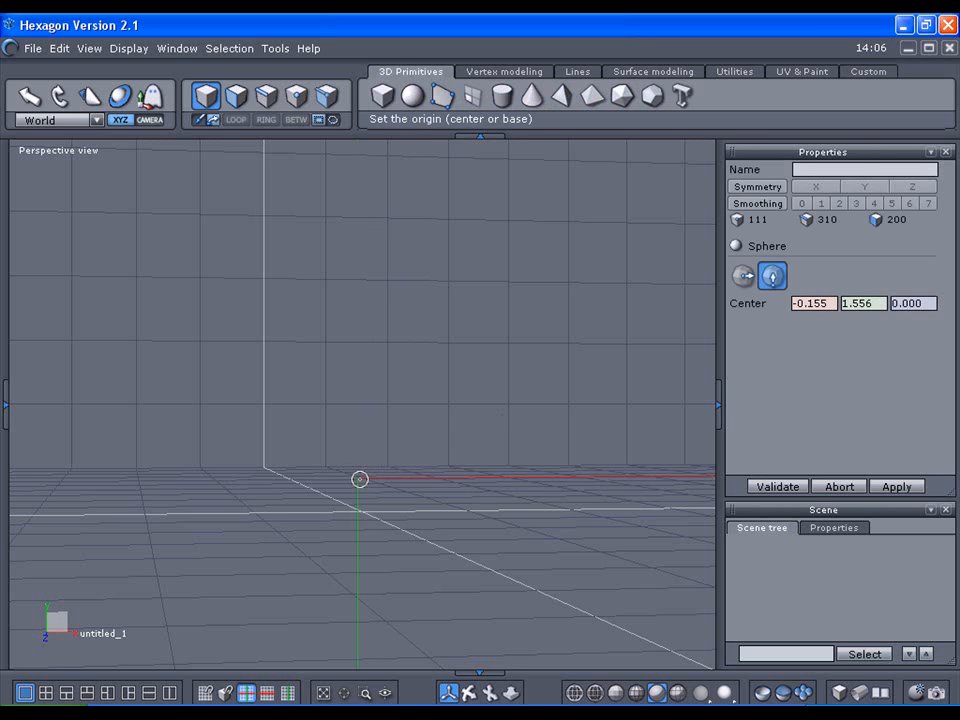
pyautogui.click(357, 466)
pyautogui.click(566, 221)
pyautogui.click(846, 341)
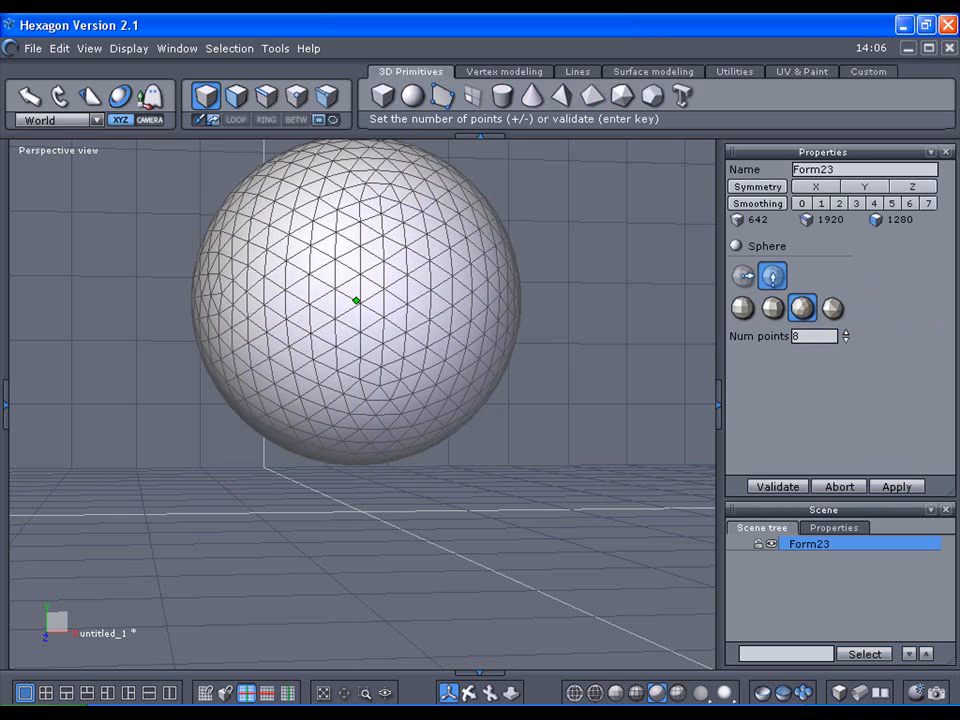
pyautogui.click(792, 487)
# - In the front view, raise the sphere along Y to about 50, at the centre of the vertical grid
pyautogui.click(30, 150)
pyautogui.click(50, 179)
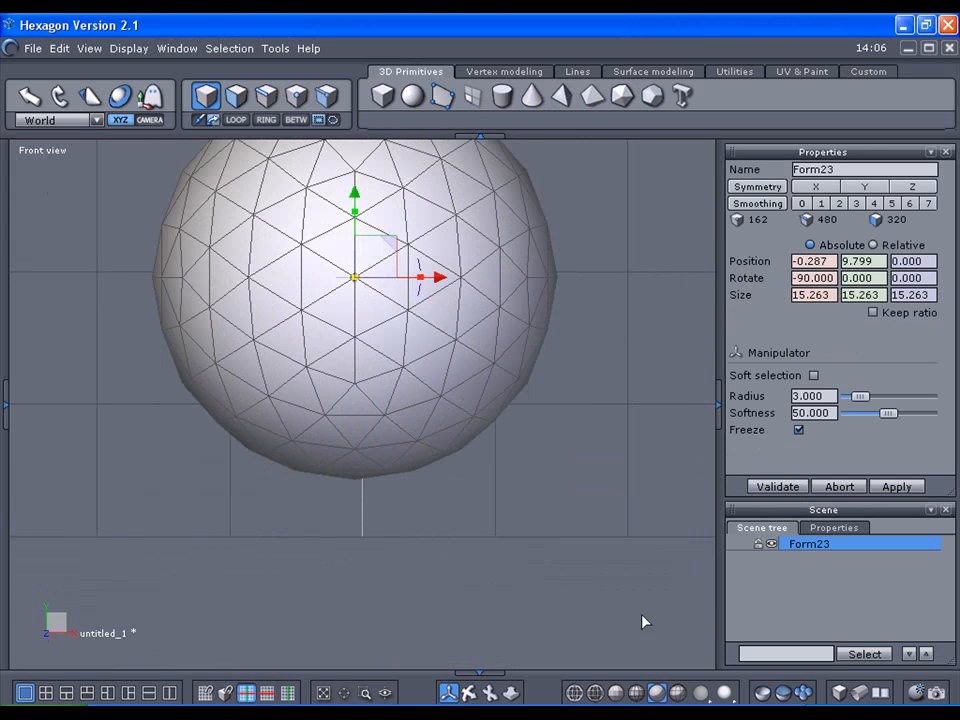
pyautogui.scroll(2, 362, 404)
pyautogui.scroll(-10, 362, 404)
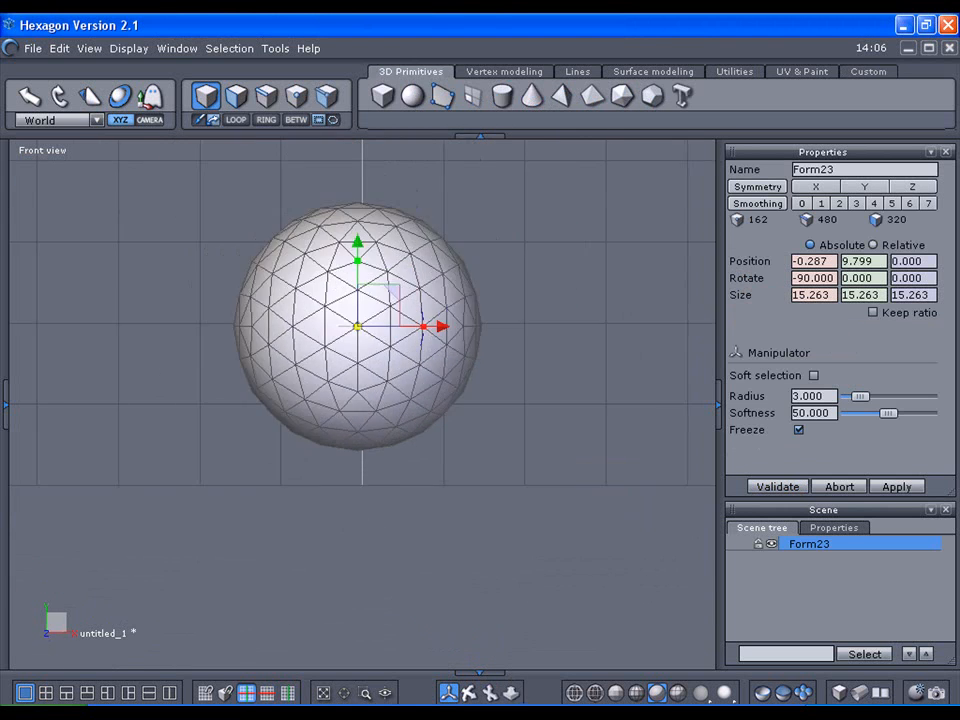
pyautogui.click(882, 693)
pyautogui.click(885, 695)
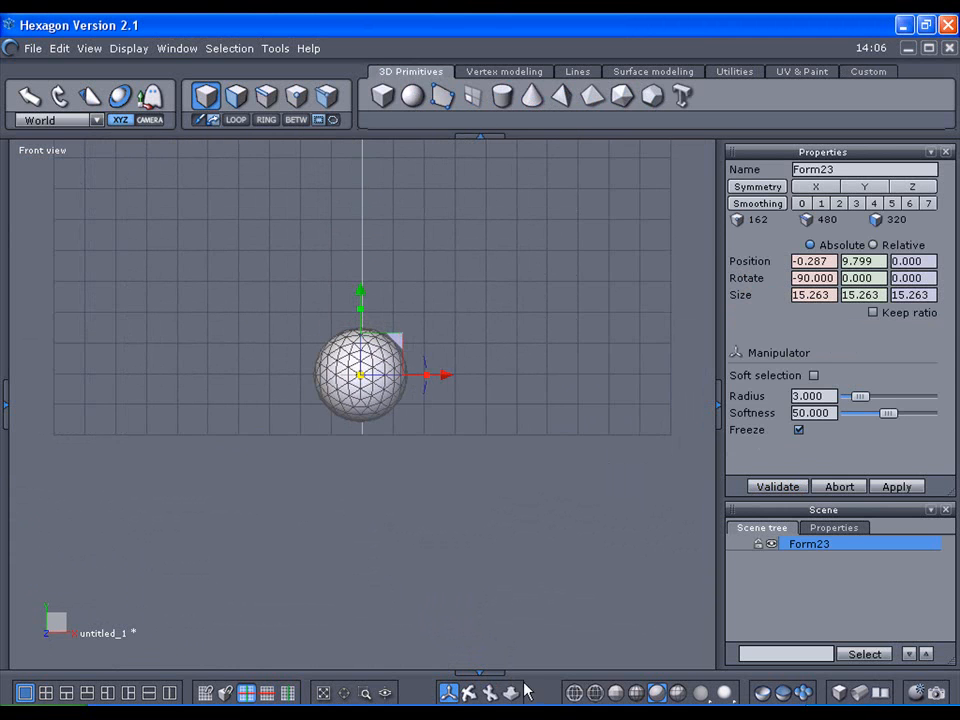
pyautogui.moveTo(426, 347); pyautogui.dragTo(419, 571, button='middle')
pyautogui.moveTo(356, 516); pyautogui.dragTo(394, 272)
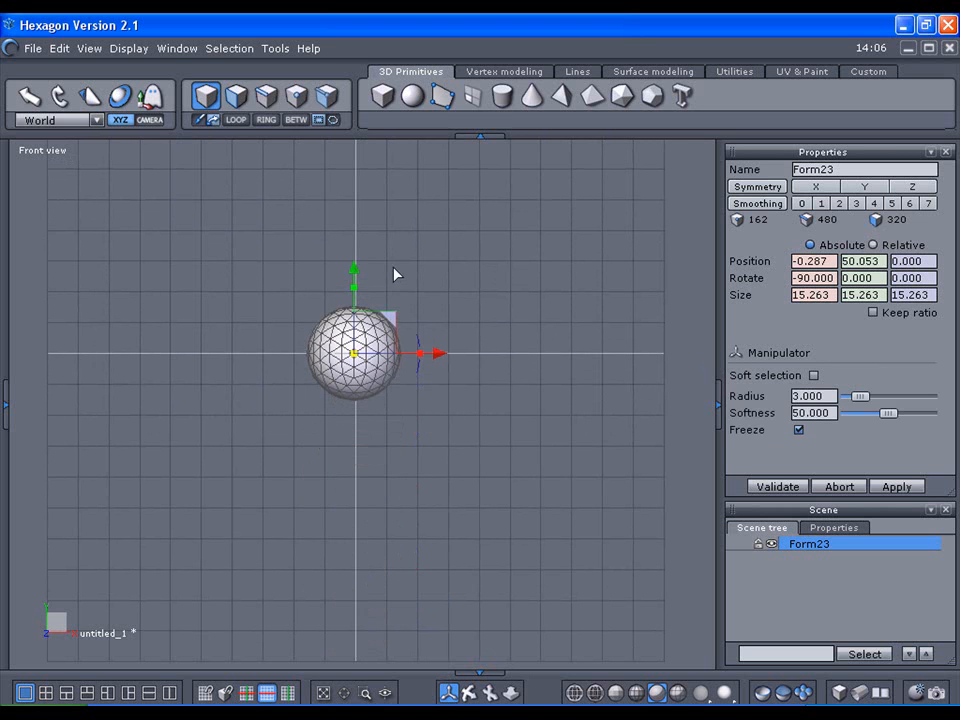
pyautogui.click(344, 692)
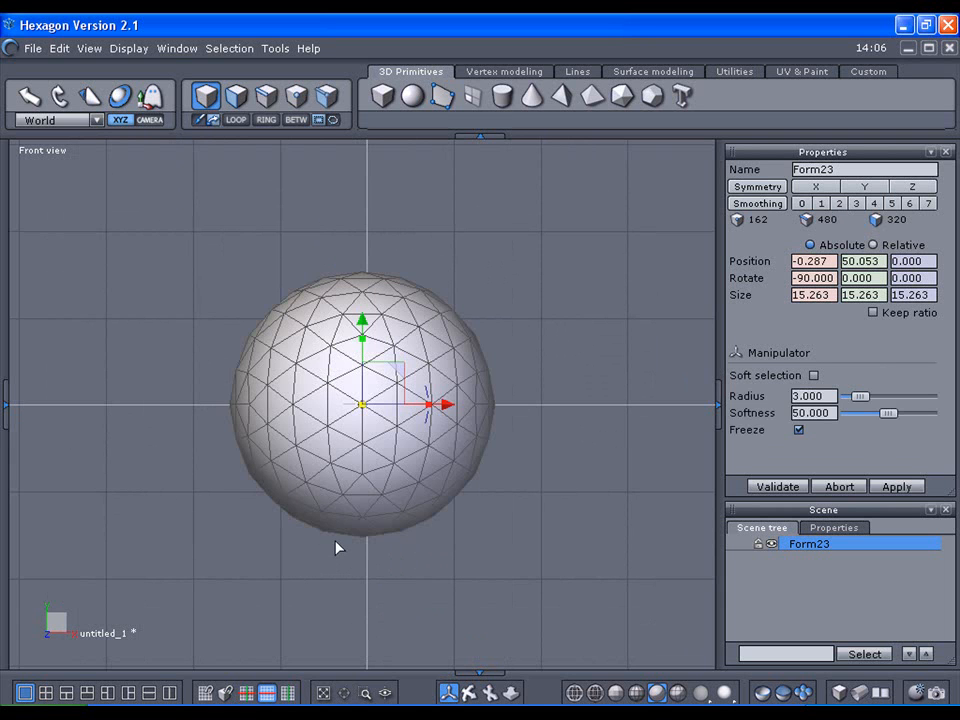
# - Reselect the sphere, switch to face selection and turn on its see-through display
pyautogui.click(551, 598)
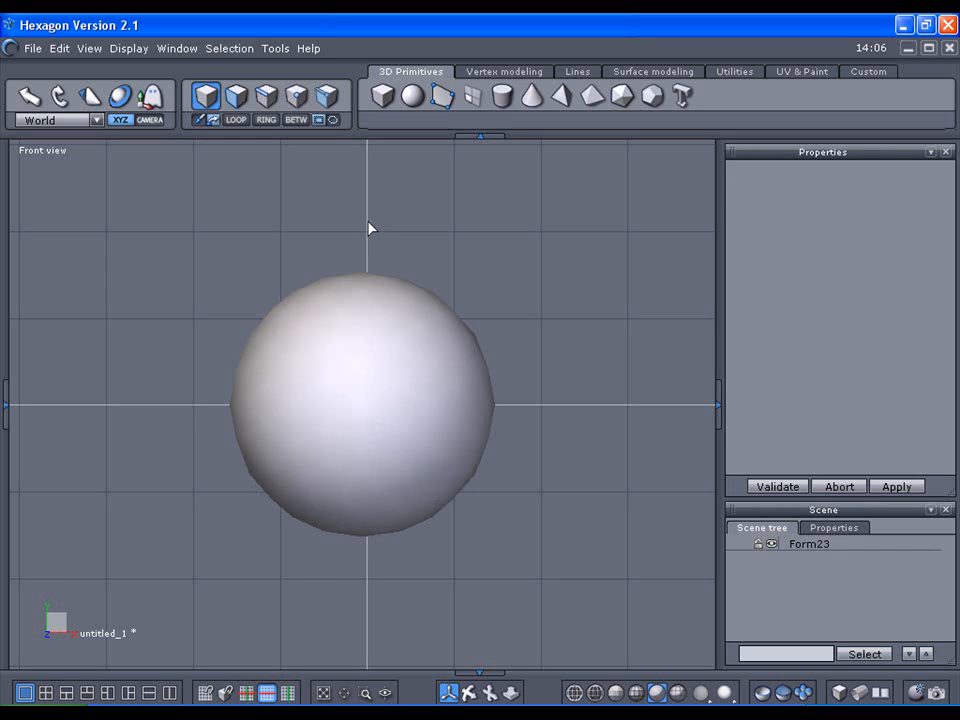
pyautogui.click(364, 393)
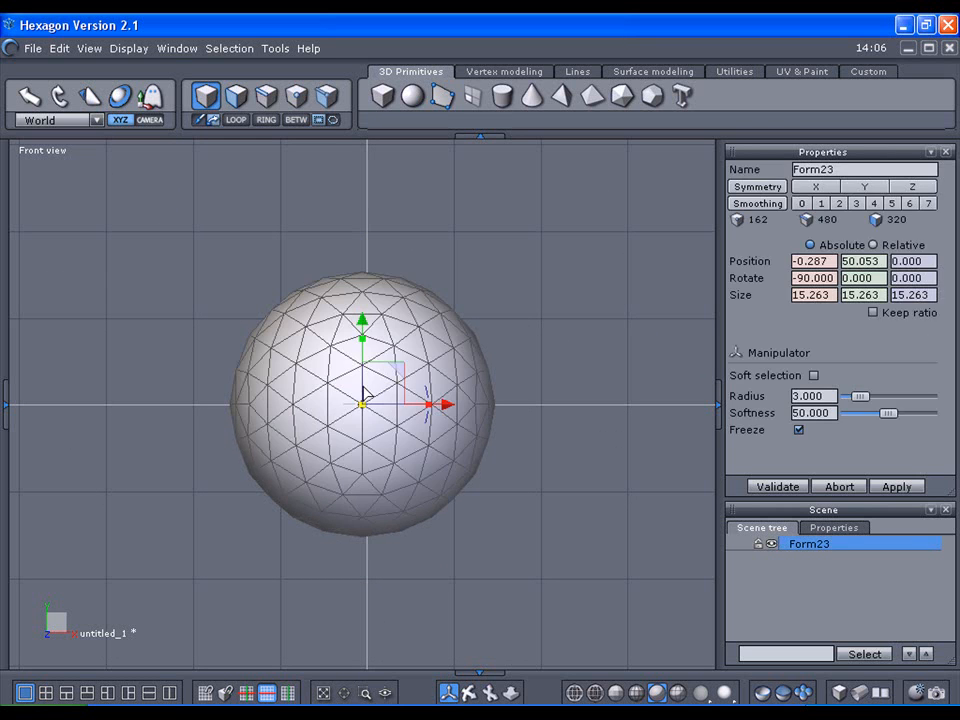
pyautogui.click(238, 97)
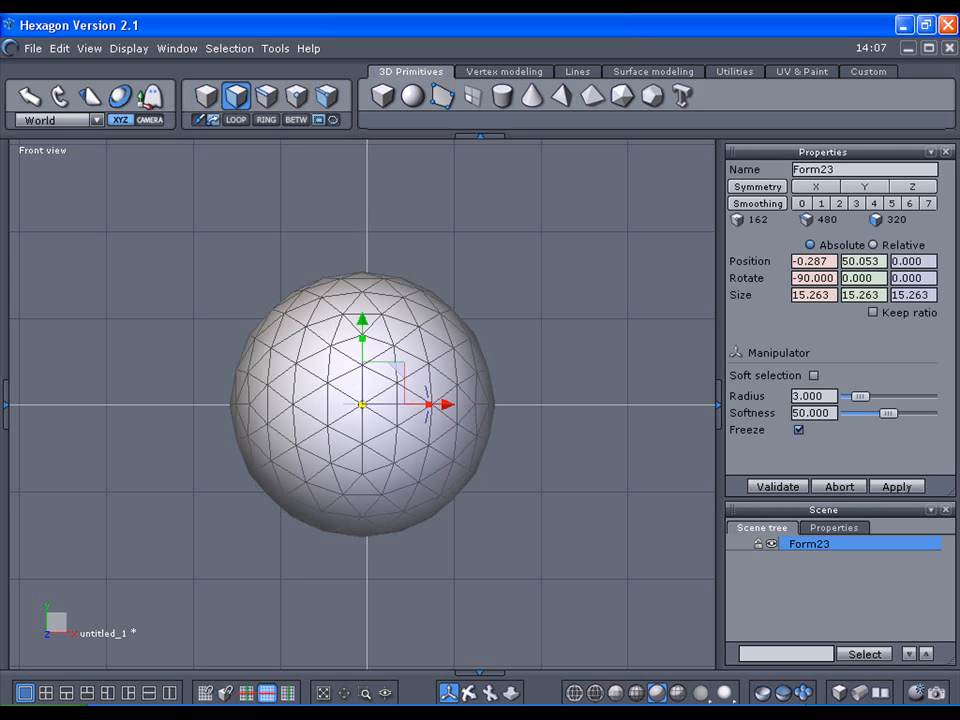
pyautogui.click(838, 693)
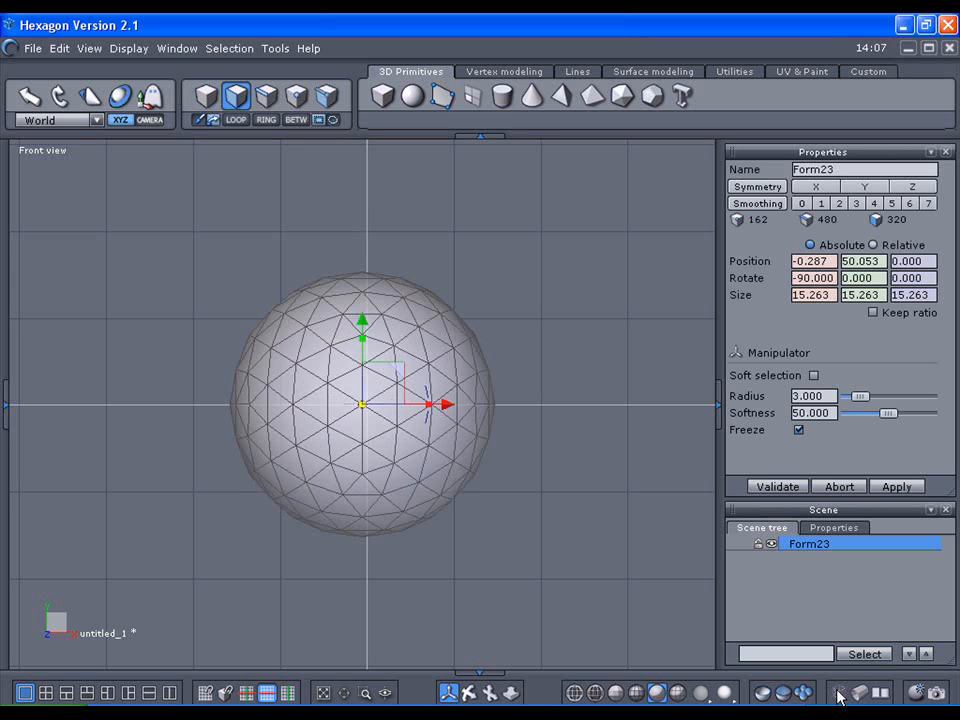
# - Move the whole sphere along X to about 0.09 to centre it on the vertical axis, and return to face selection
pyautogui.click(207, 97)
pyautogui.moveTo(446, 405); pyautogui.dragTo(452, 407)
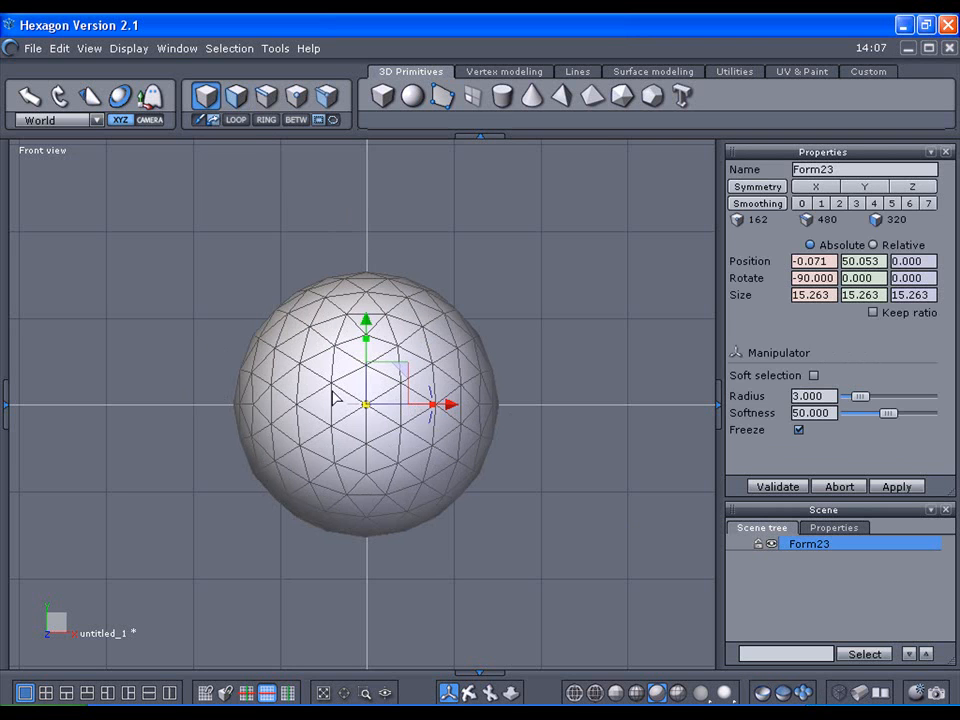
pyautogui.moveTo(454, 407); pyautogui.dragTo(458, 407)
pyautogui.click(233, 100)
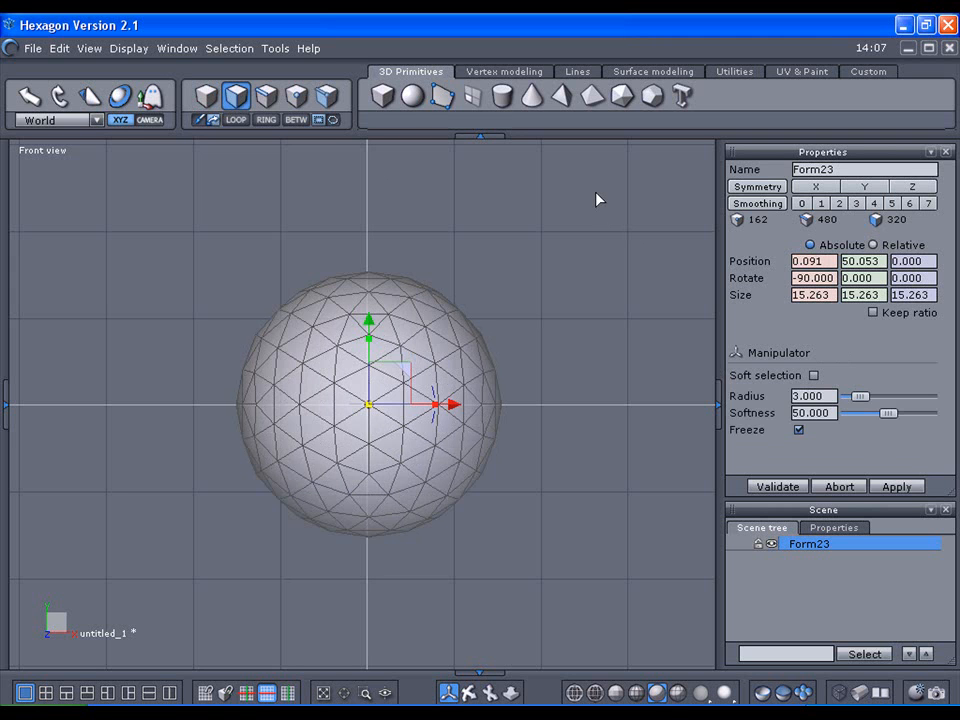
# - Select all faces on the sphere's +X side up to the vertical axis and delete them
pyautogui.moveTo(596, 190); pyautogui.dragTo(367, 604)
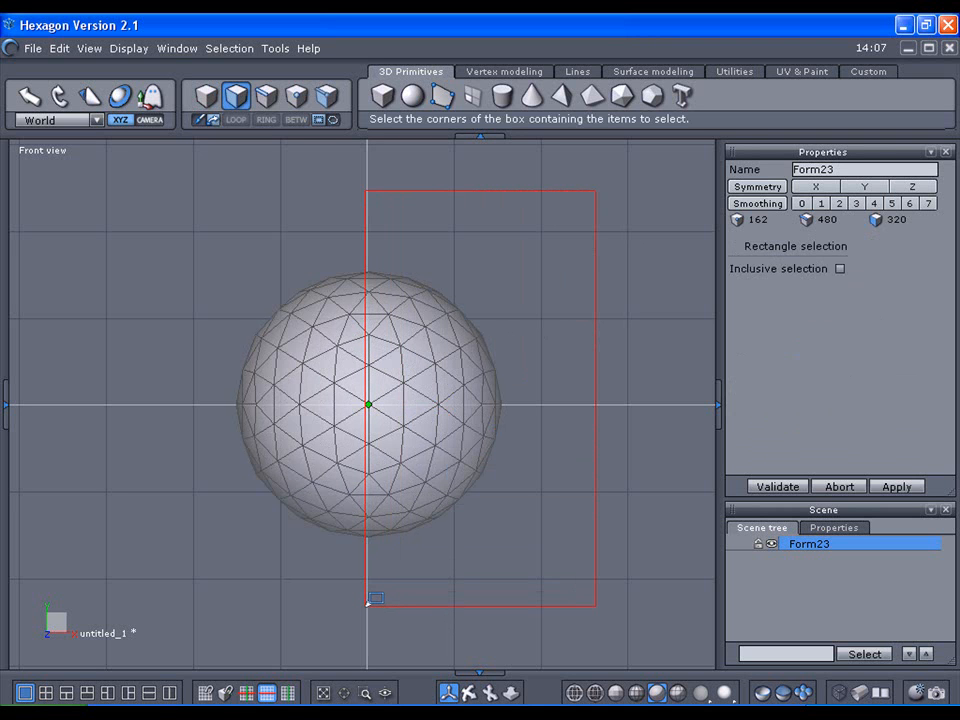
pyautogui.moveTo(367, 603); pyautogui.dragTo(366, 612)
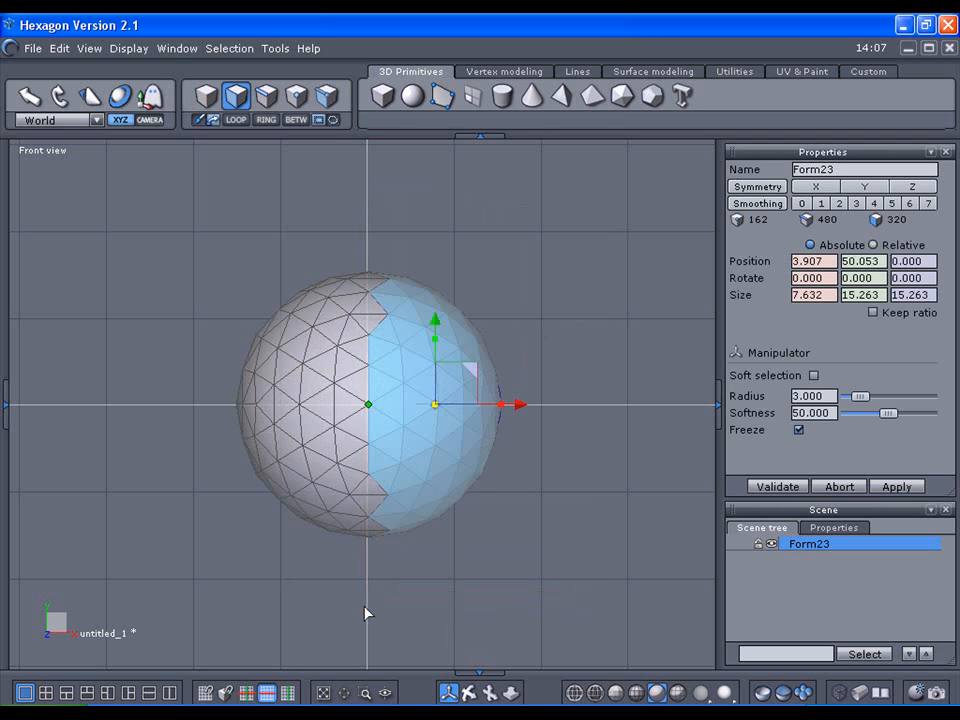
pyautogui.press('Delete')
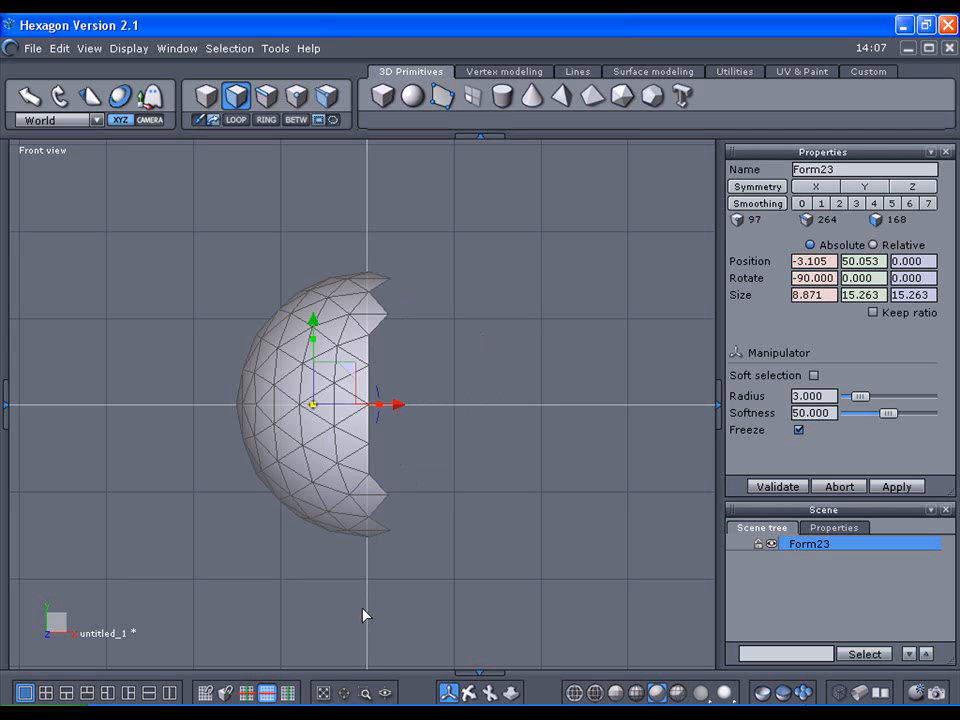
# - Switch to edge selection and select the full jagged boundary edge loop of the half sphere in the front view
pyautogui.click(266, 96)
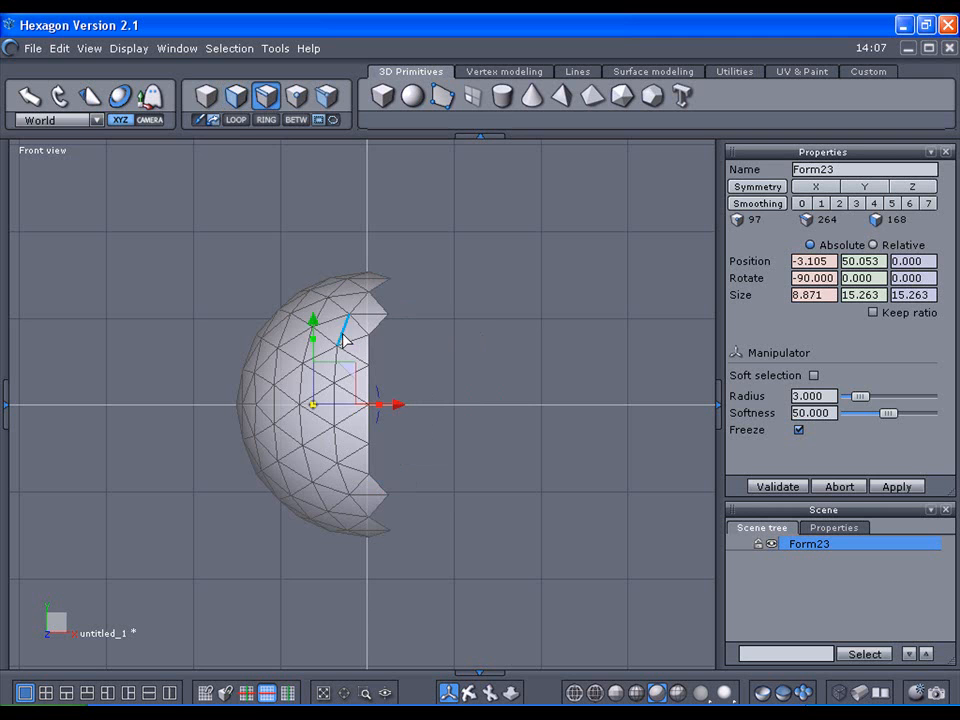
pyautogui.click(370, 350)
pyautogui.click(238, 121)
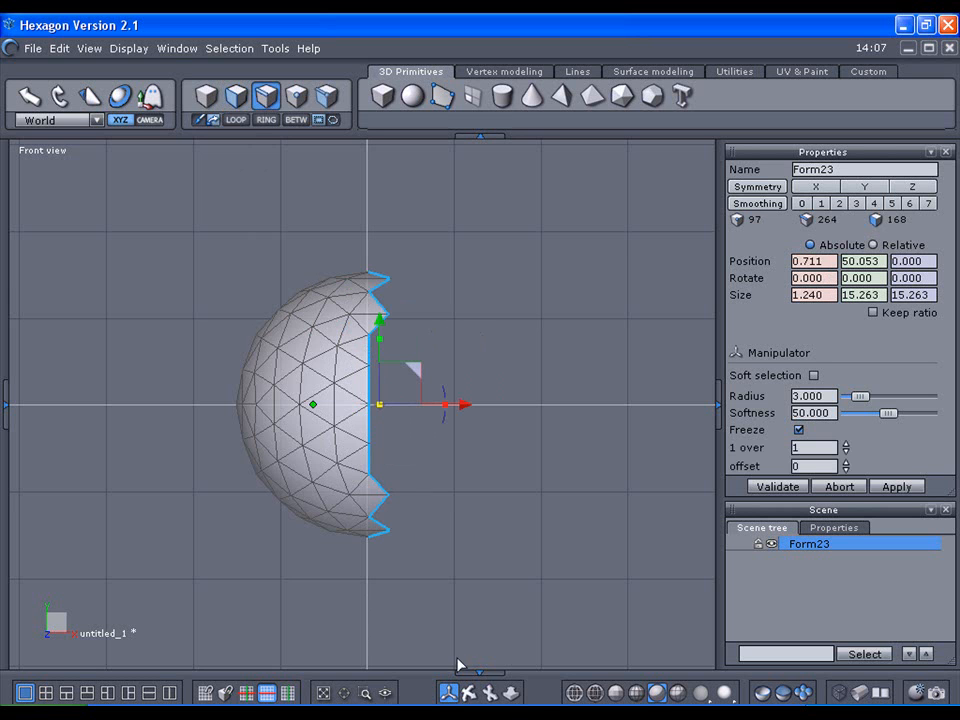
pyautogui.moveTo(469, 640); pyautogui.dragTo(491, 642, button='middle')
pyautogui.click(50, 152)
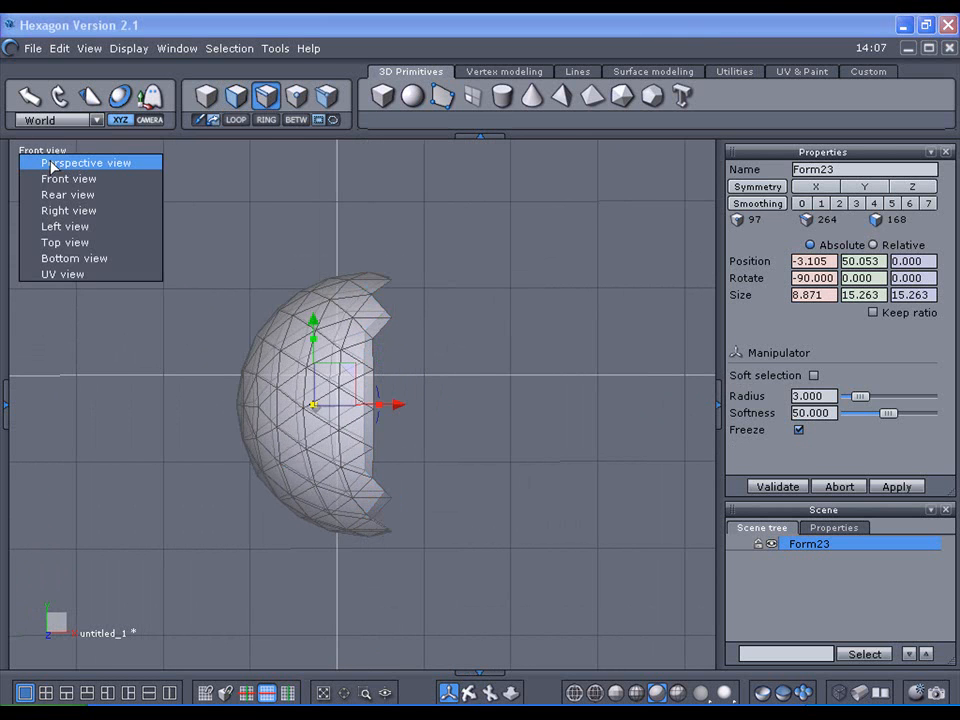
pyautogui.click(55, 178)
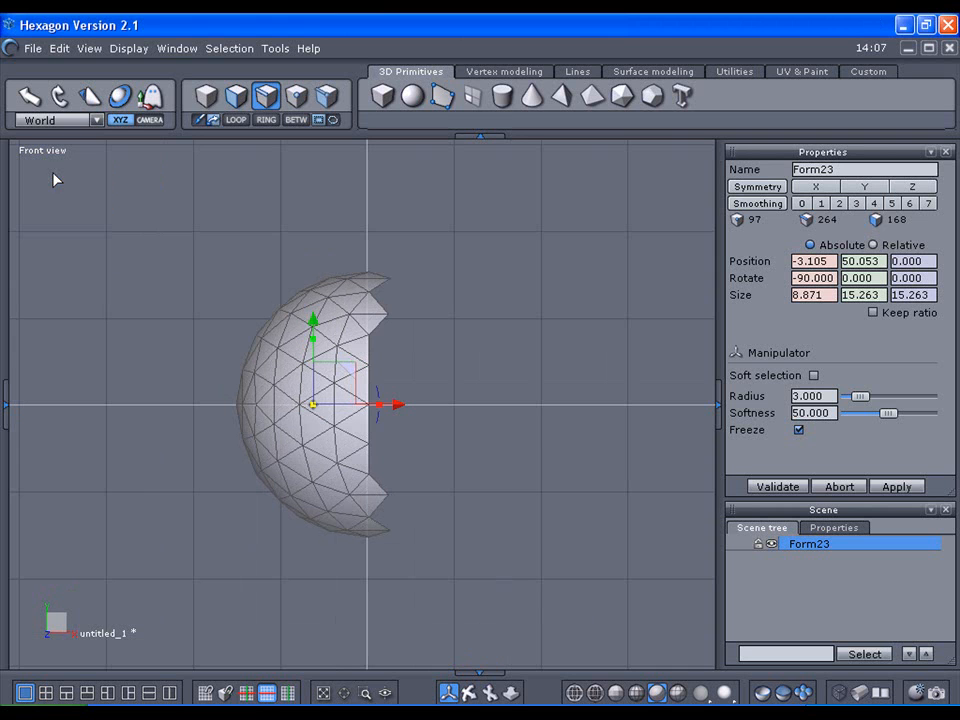
pyautogui.click(381, 328)
pyautogui.click(242, 123)
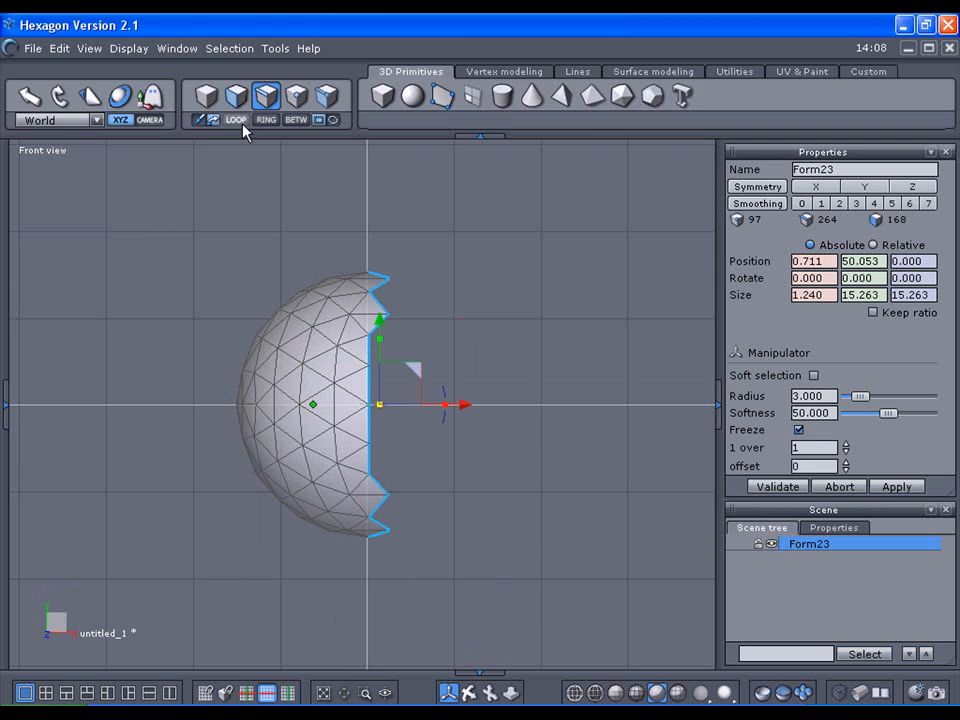
# - Move the boundary loop along X to about 0.926 and flatten it by setting its X size to 0
pyautogui.moveTo(467, 406); pyautogui.dragTo(470, 407)
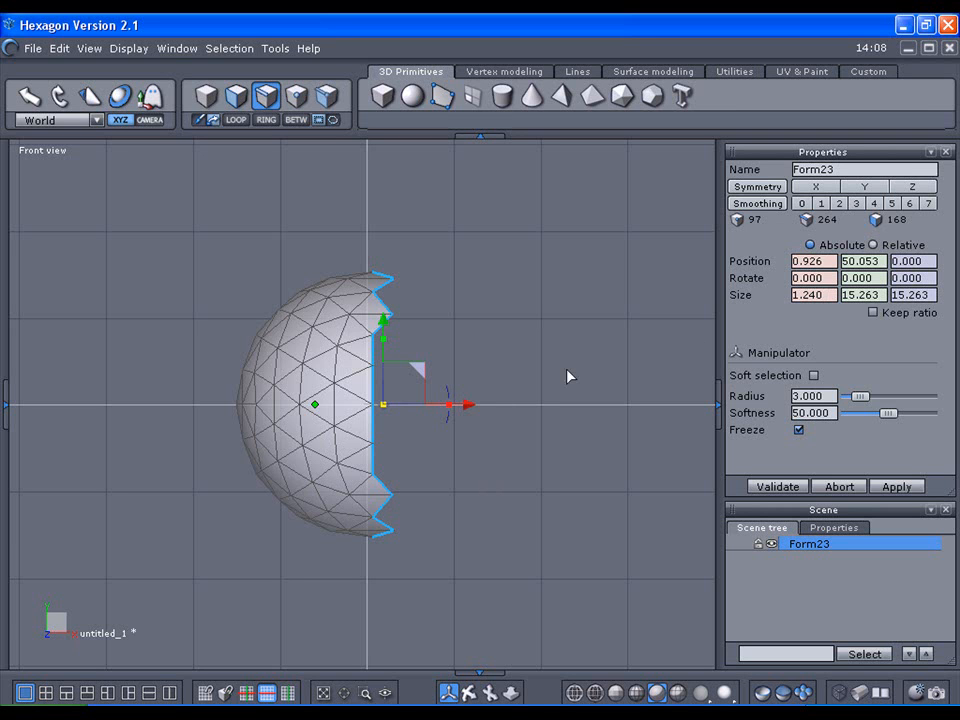
pyautogui.doubleClick(805, 295)
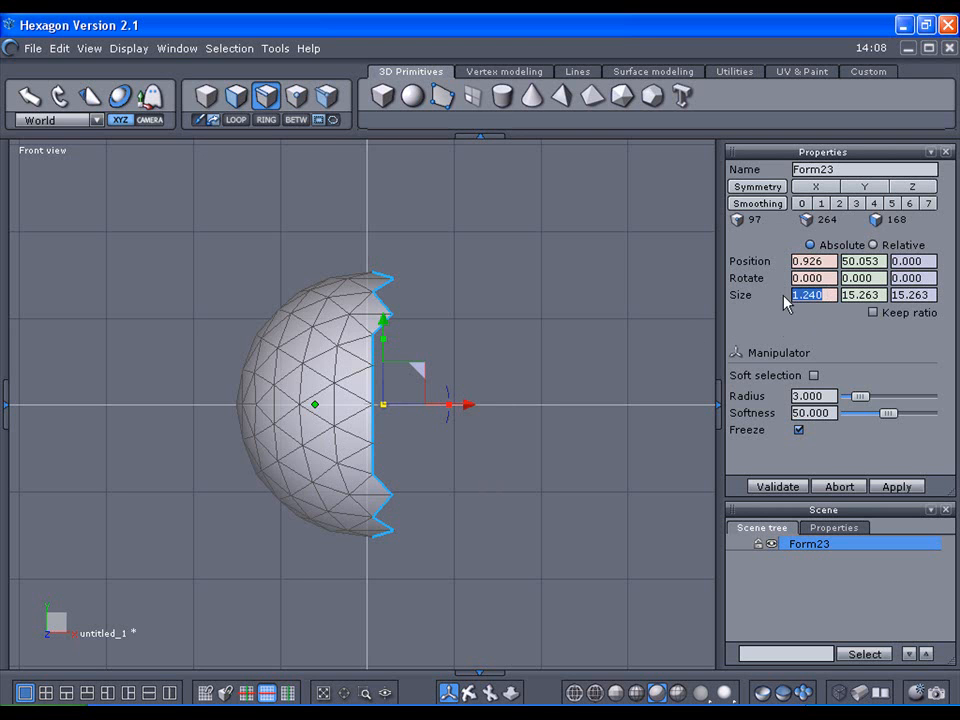
pyautogui.write('0')
pyautogui.press('Return')
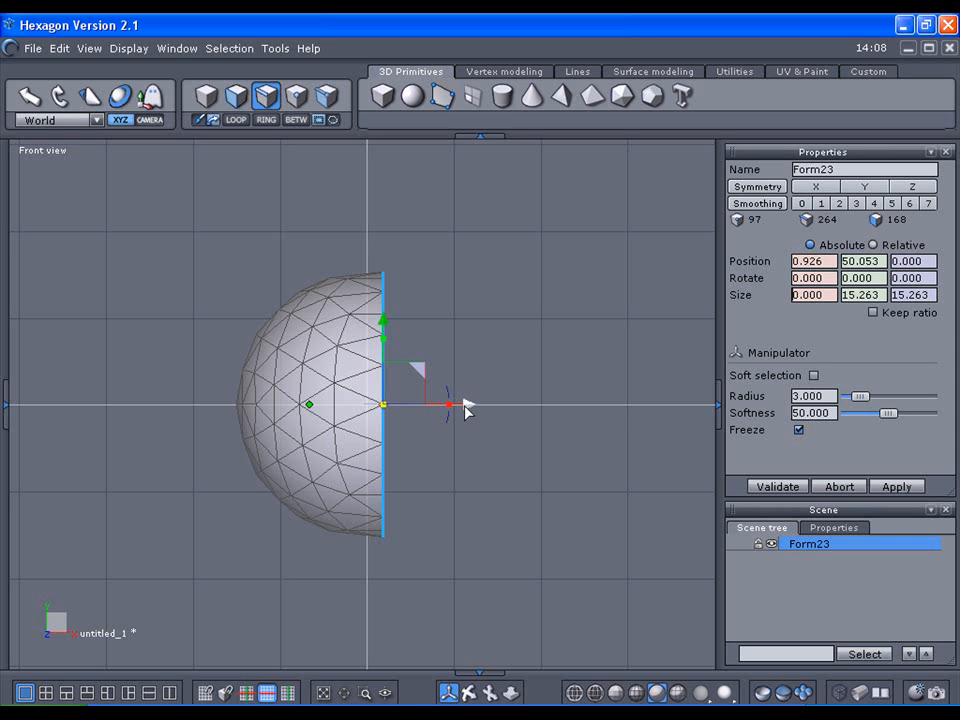
# - Reselect the flattened boundary loop in the front view and move it along X to about 0.117, onto the vertical axis
pyautogui.moveTo(463, 679)
pyautogui.mouseDown(button='right')
pyautogui.moveTo(380, 672)
pyautogui.moveTo(454, 677)
pyautogui.mouseUp(button='right')
pyautogui.click(37, 157)
pyautogui.click(46, 180)
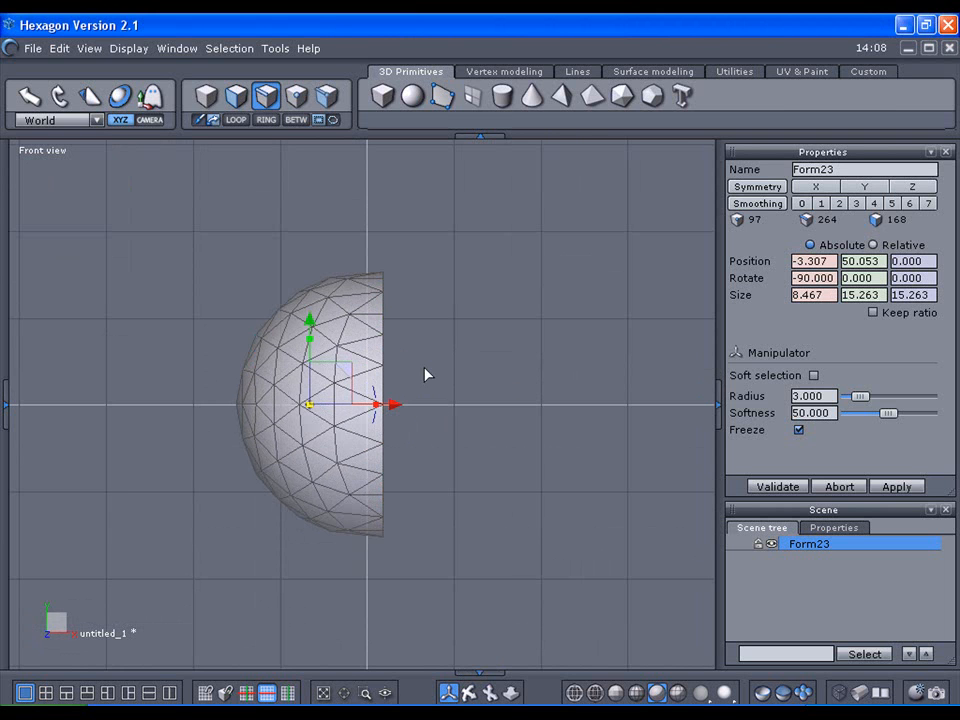
pyautogui.click(383, 324)
pyautogui.click(237, 122)
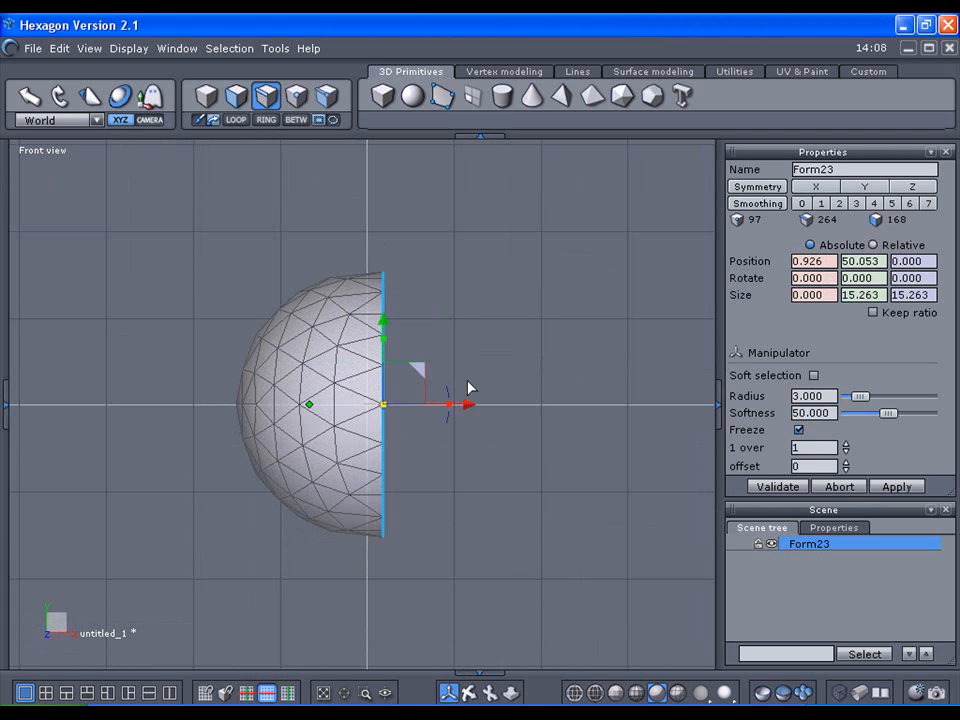
pyautogui.moveTo(468, 408); pyautogui.dragTo(454, 408)
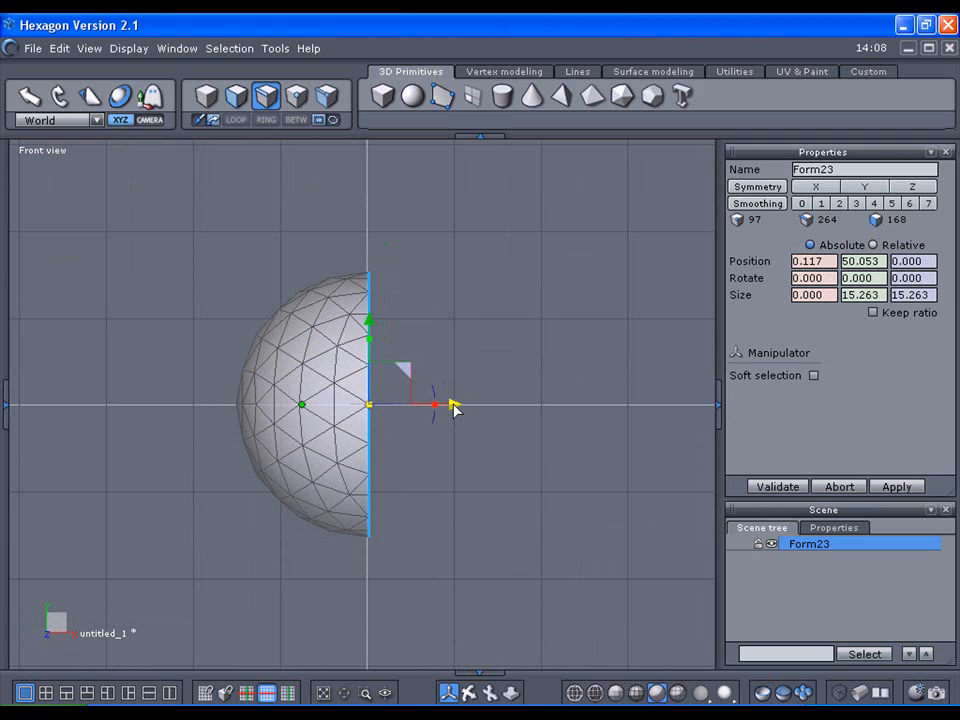
# - Mirror the whole half sphere across its X+ side with the Symmetry tool, and select both halves together
pyautogui.click(207, 96)
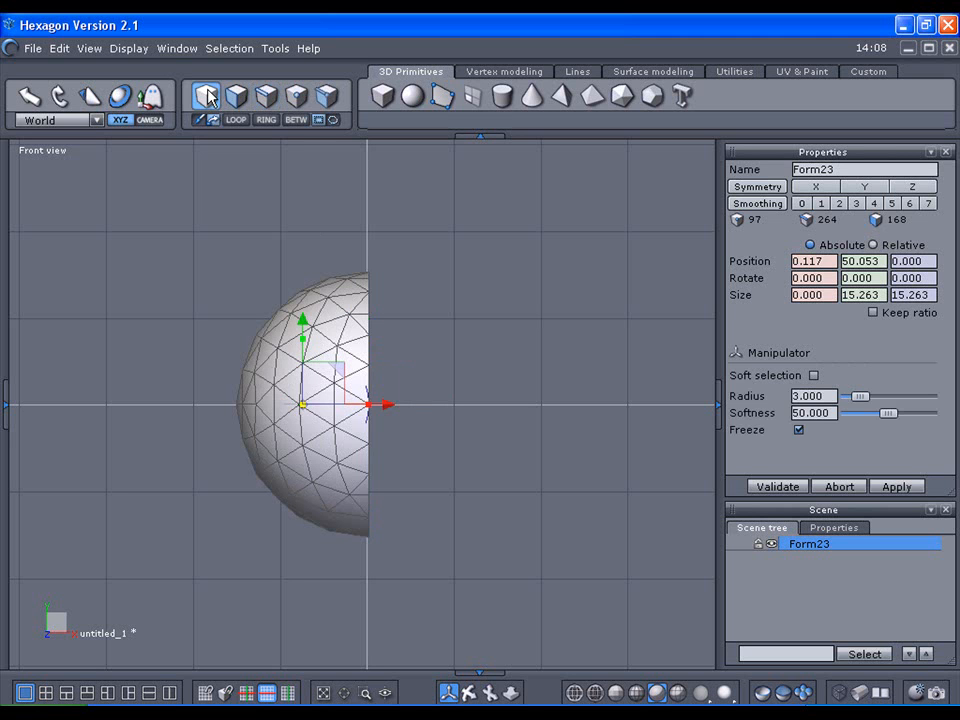
pyautogui.click(868, 71)
pyautogui.click(652, 95)
pyautogui.click(800, 336)
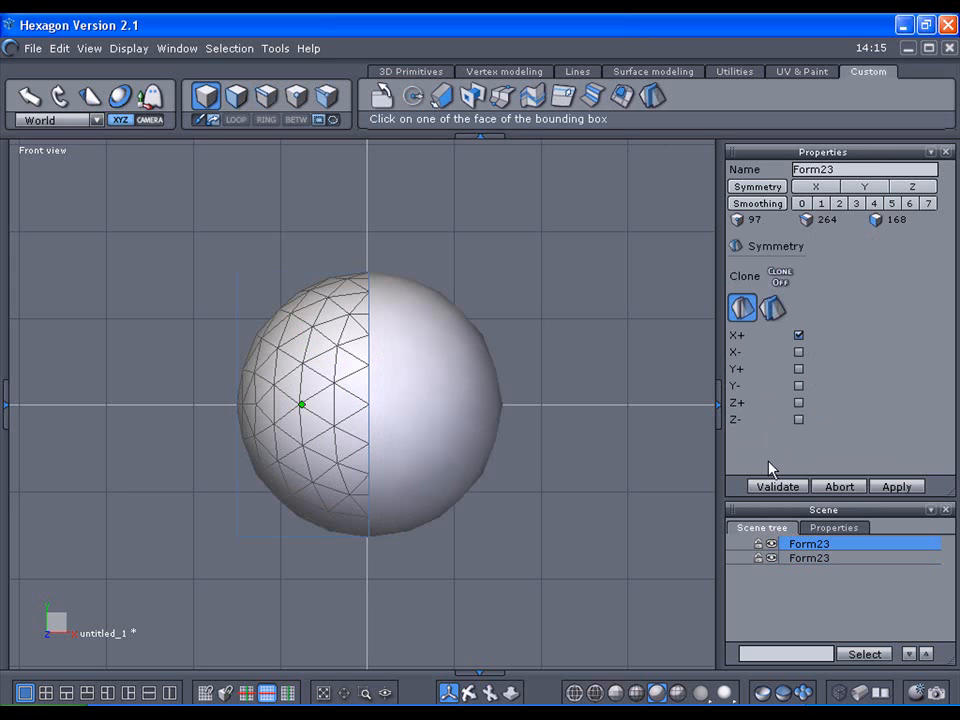
pyautogui.click(775, 487)
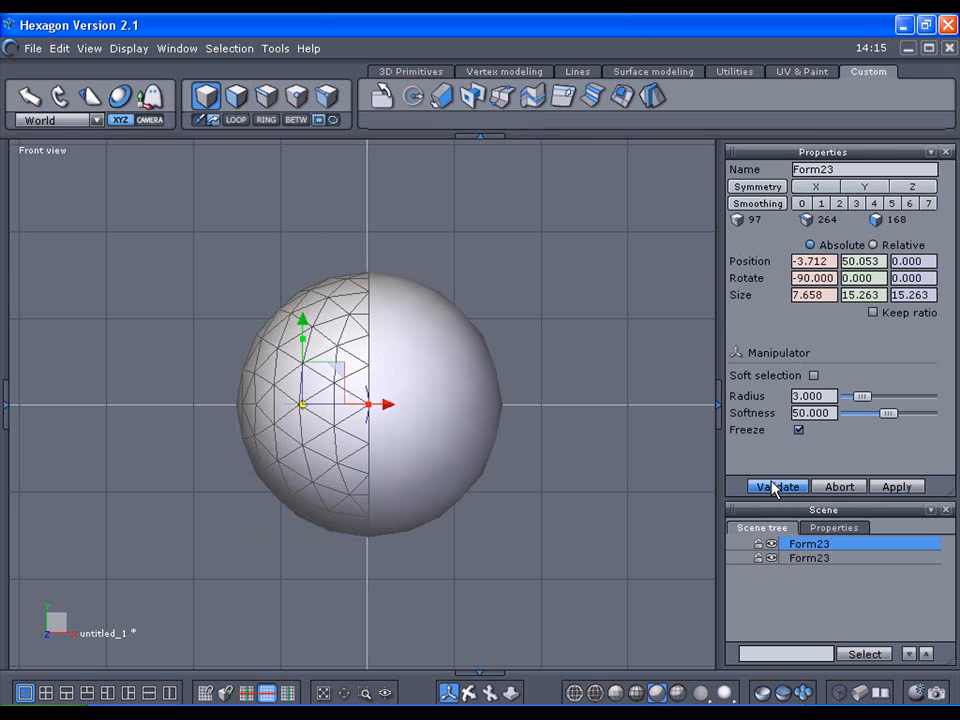
pyautogui.click(541, 450)
pyautogui.click(463, 444)
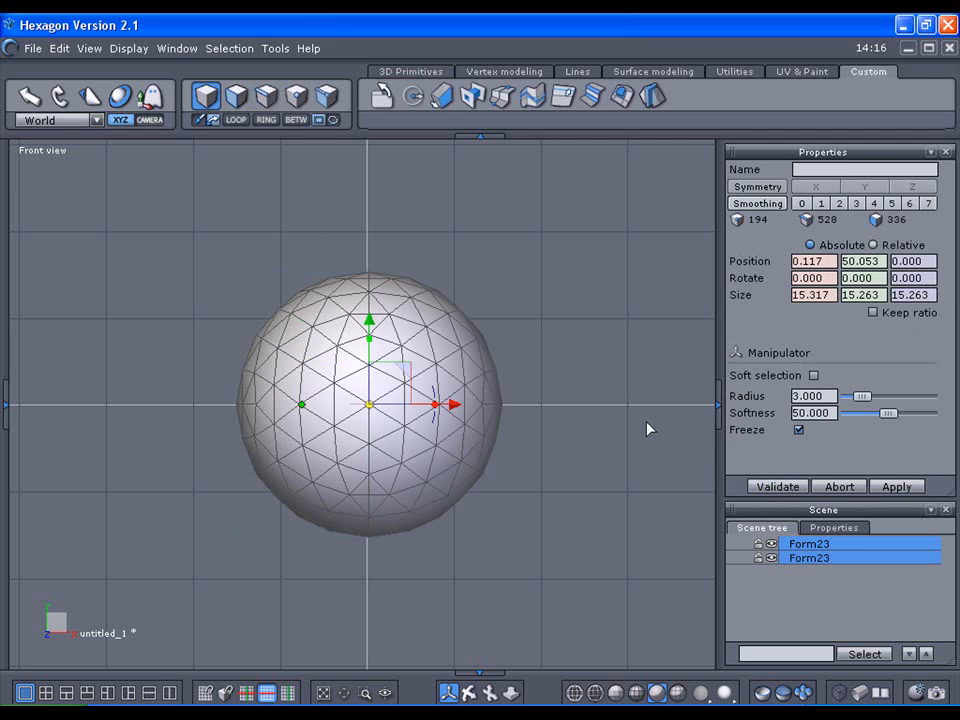